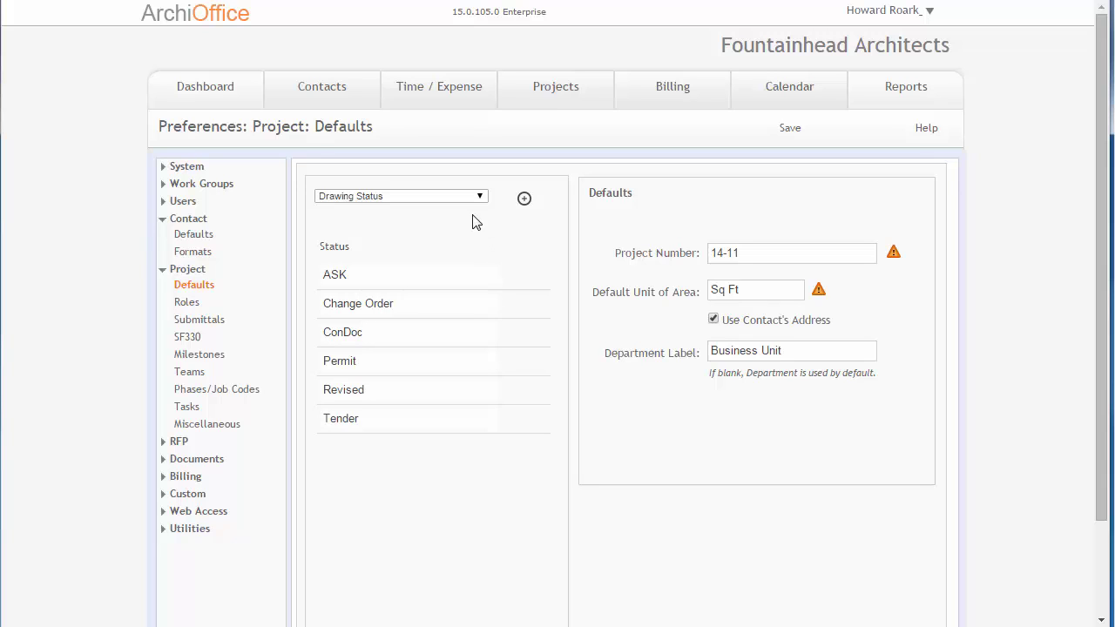
- Review the available default lists in the project preferences and keep Drawing Status selected
{"action": "left_click", "coordinate": [452, 198]}
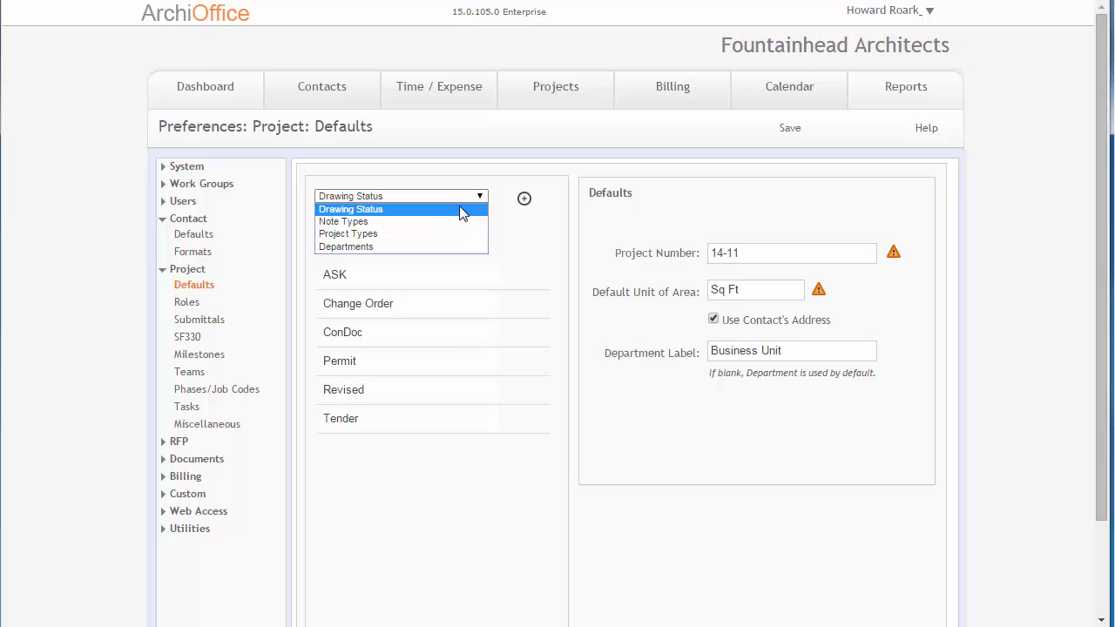
{"action": "left_click", "coordinate": [461, 213]}
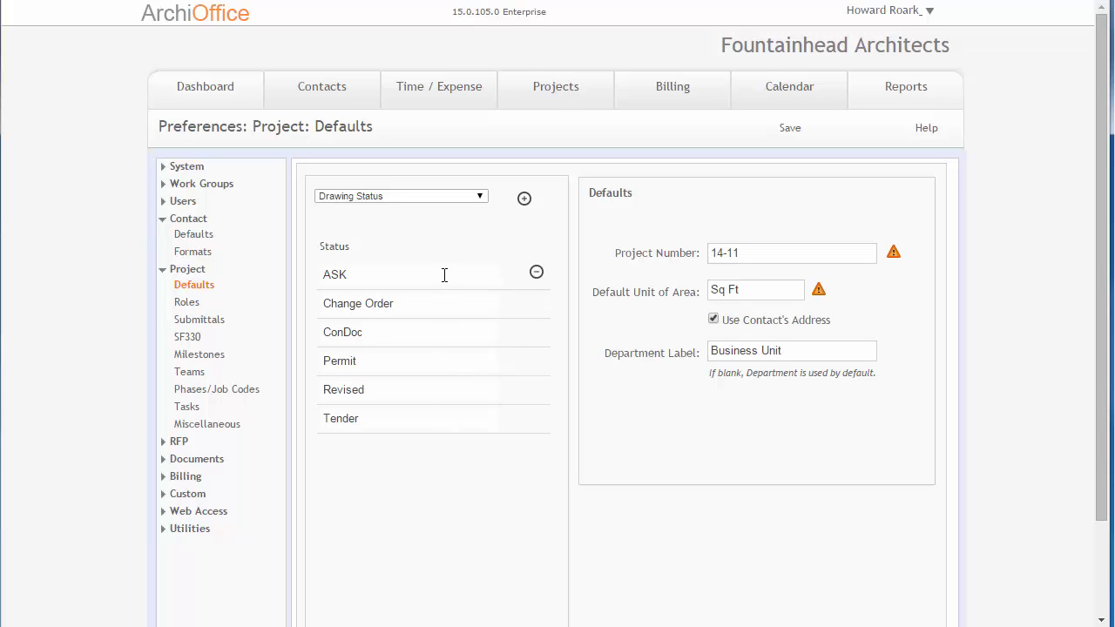
- Display the Drawings log of the Bradford Lake House project
{"action": "left_click", "coordinate": [555, 91]}
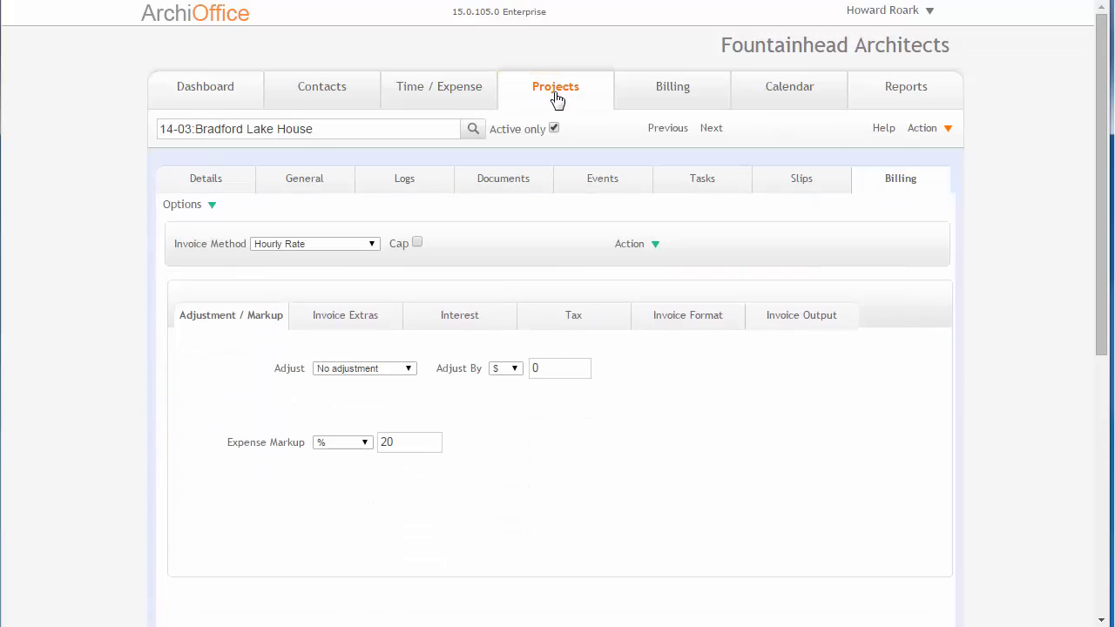
{"action": "left_click", "coordinate": [415, 188]}
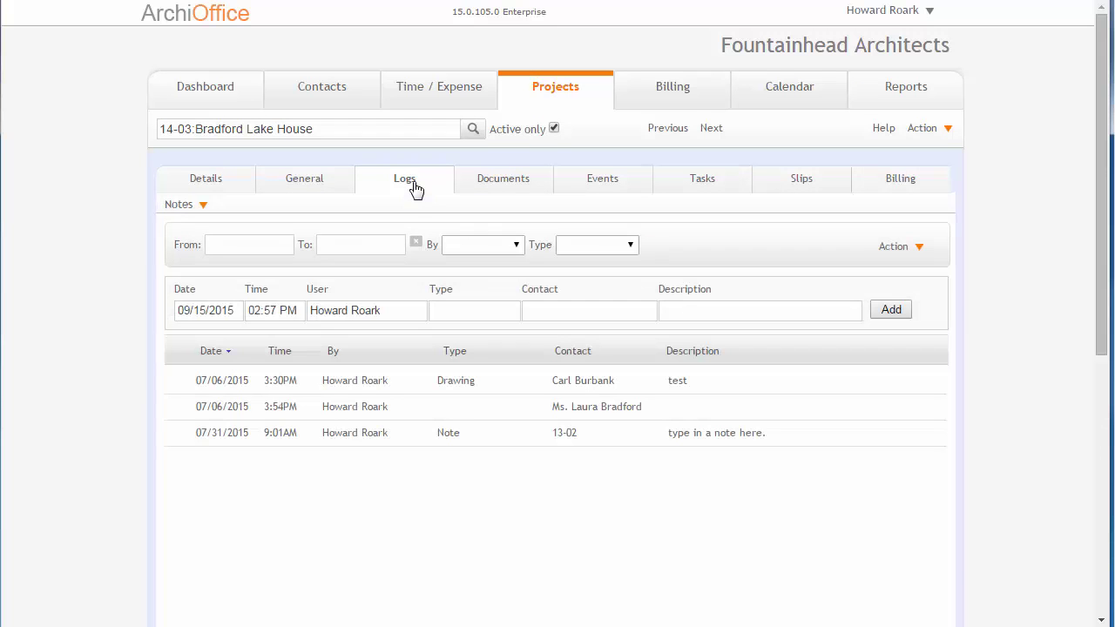
{"action": "left_click", "coordinate": [203, 208]}
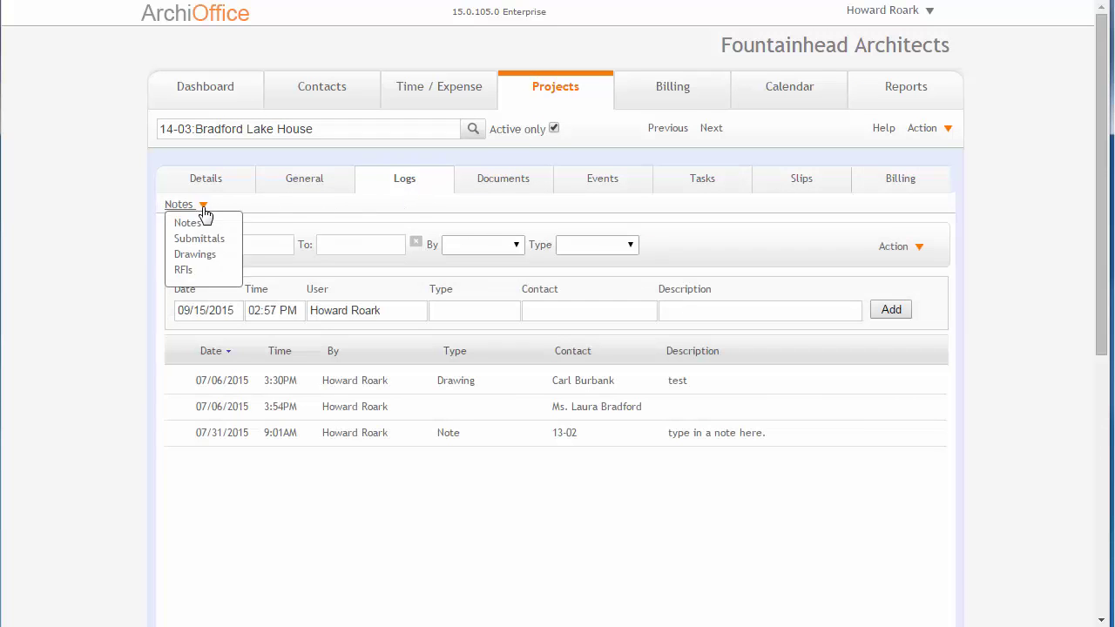
{"action": "left_click", "coordinate": [184, 256]}
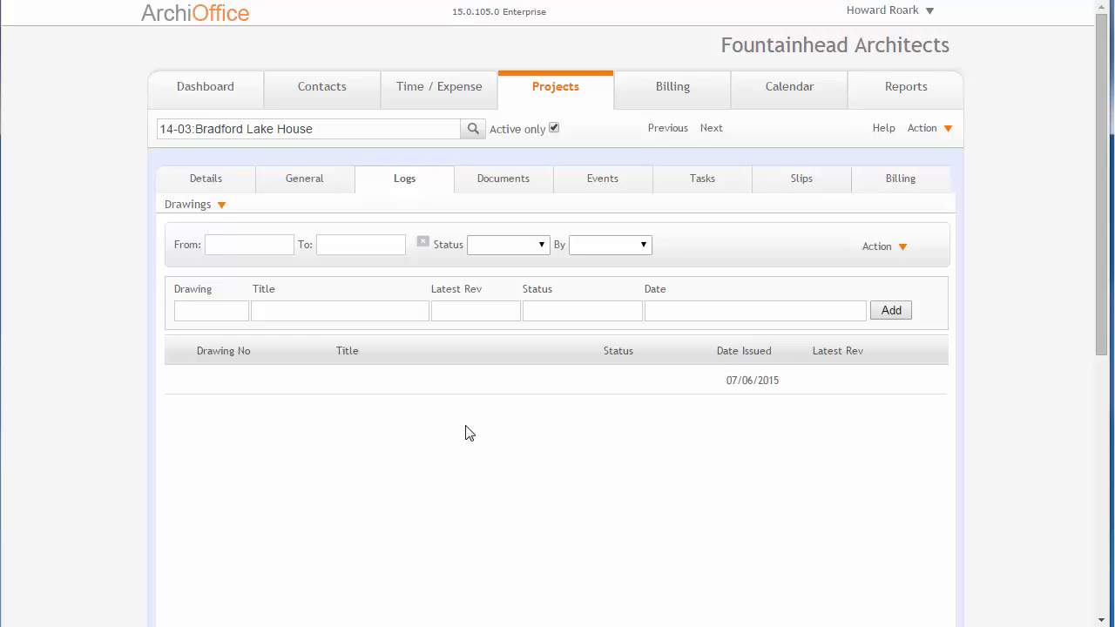
- Create a new drawing log entry for Bradford Lake House, view its Status options, and close the entry
{"action": "left_click", "coordinate": [877, 248]}
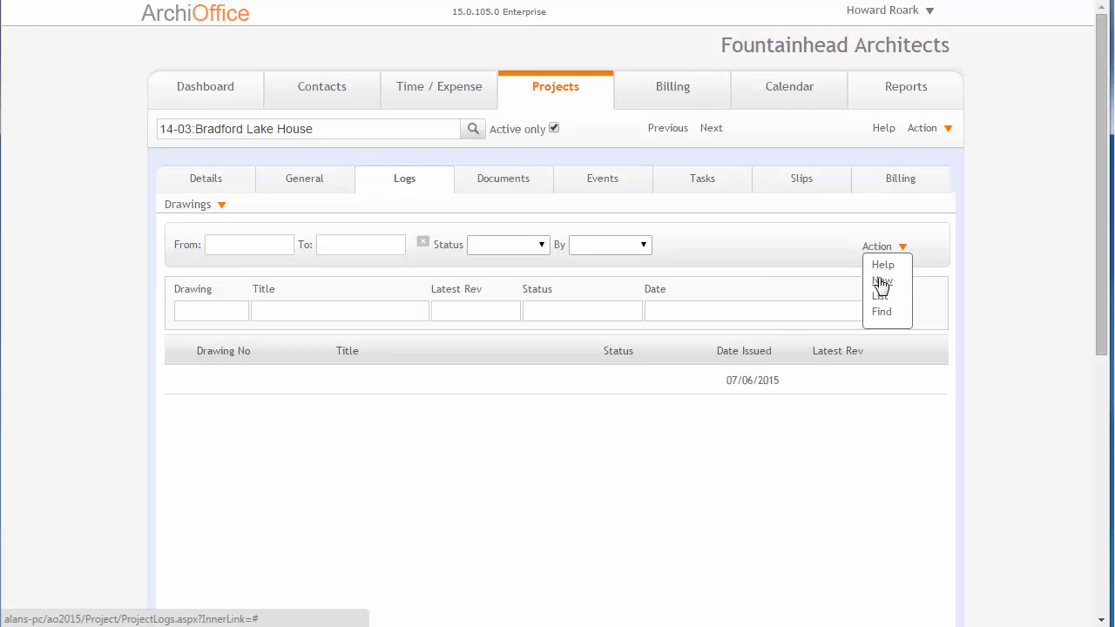
{"action": "left_click", "coordinate": [880, 282]}
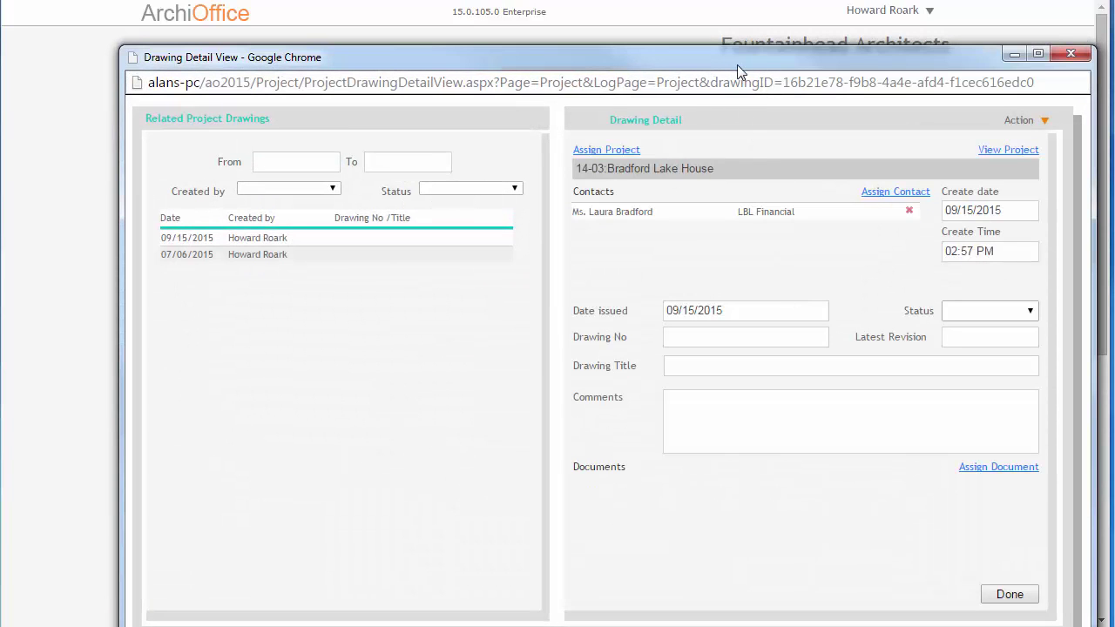
{"action": "left_click_drag", "start_coordinate": [737, 65], "coordinate": [649, 17]}
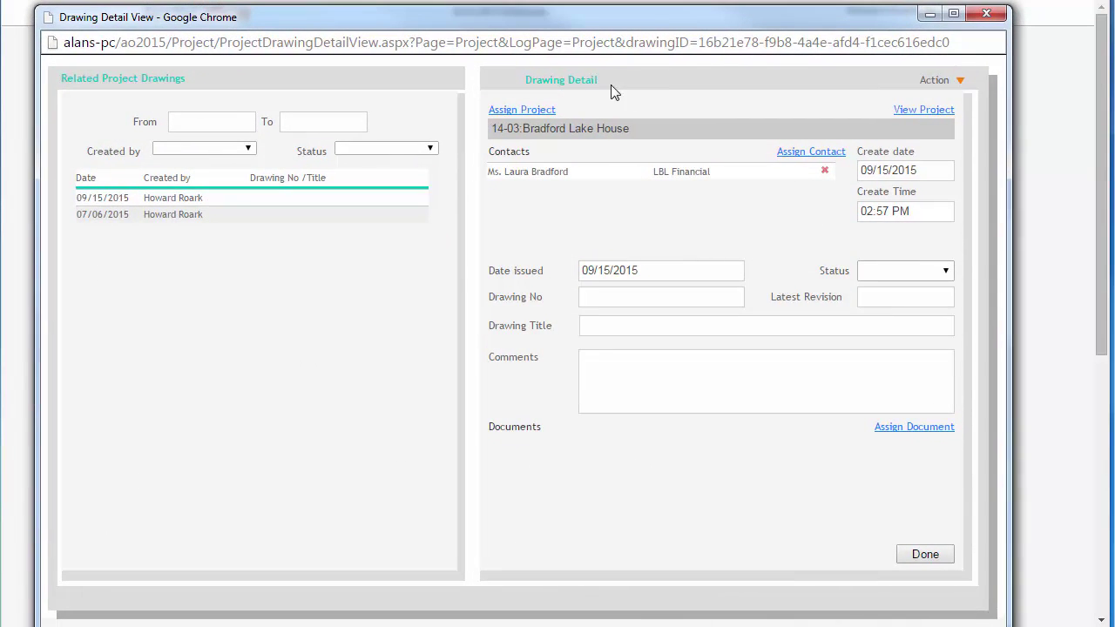
{"action": "left_click", "coordinate": [905, 272]}
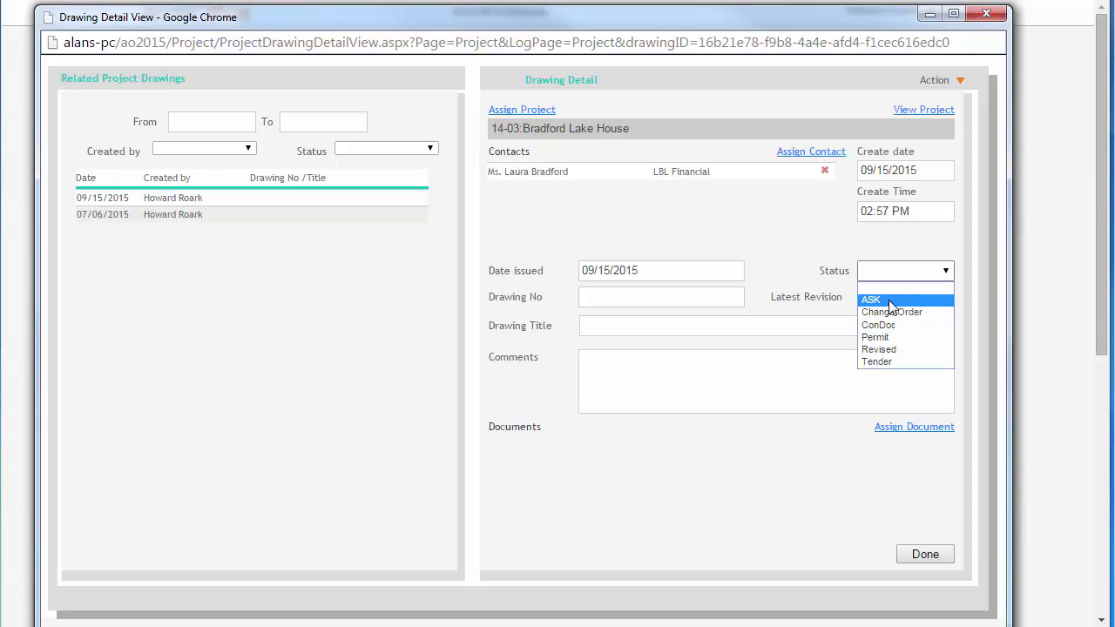
{"action": "left_click", "coordinate": [978, 16]}
- Return to the project default preferences and display the Note Types list
{"action": "left_click", "coordinate": [883, 10]}
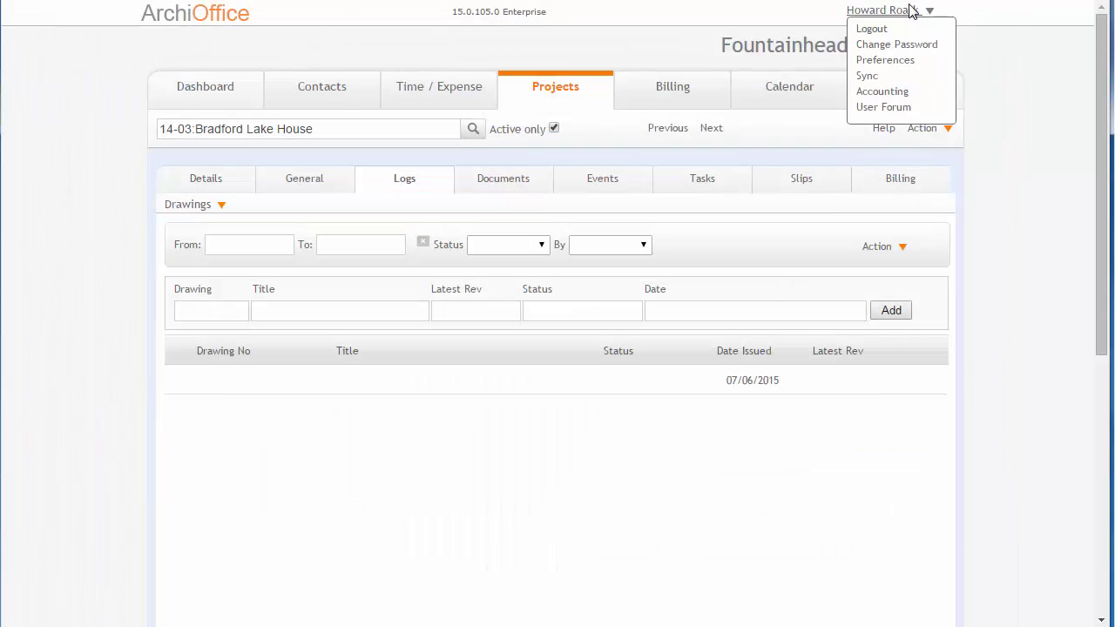
{"action": "left_click", "coordinate": [871, 56]}
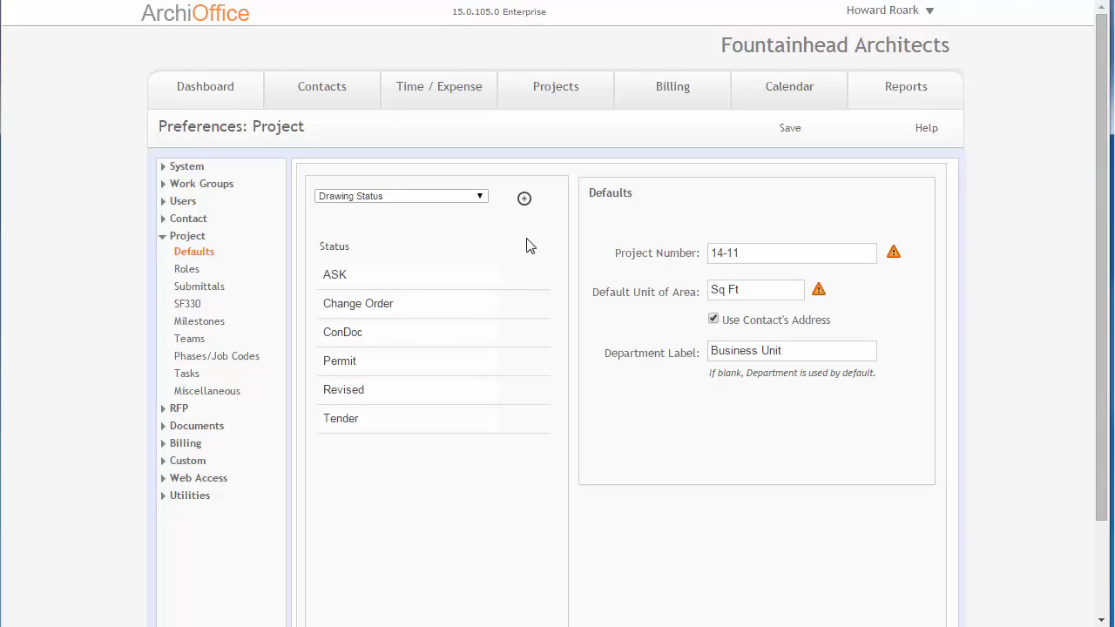
{"action": "left_click", "coordinate": [425, 199]}
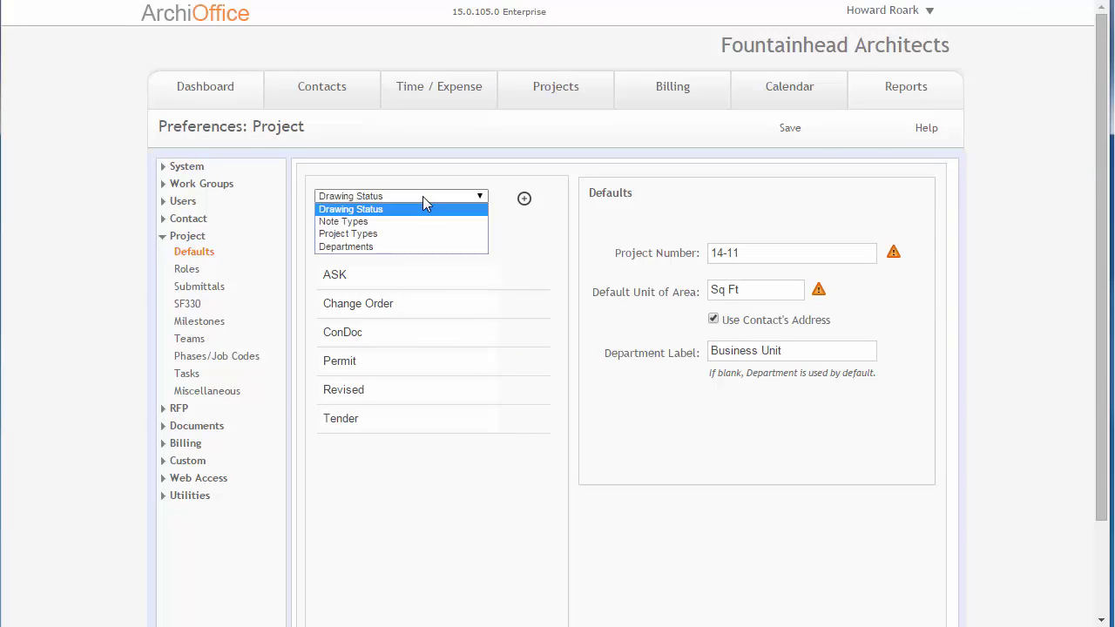
{"action": "left_click", "coordinate": [410, 221]}
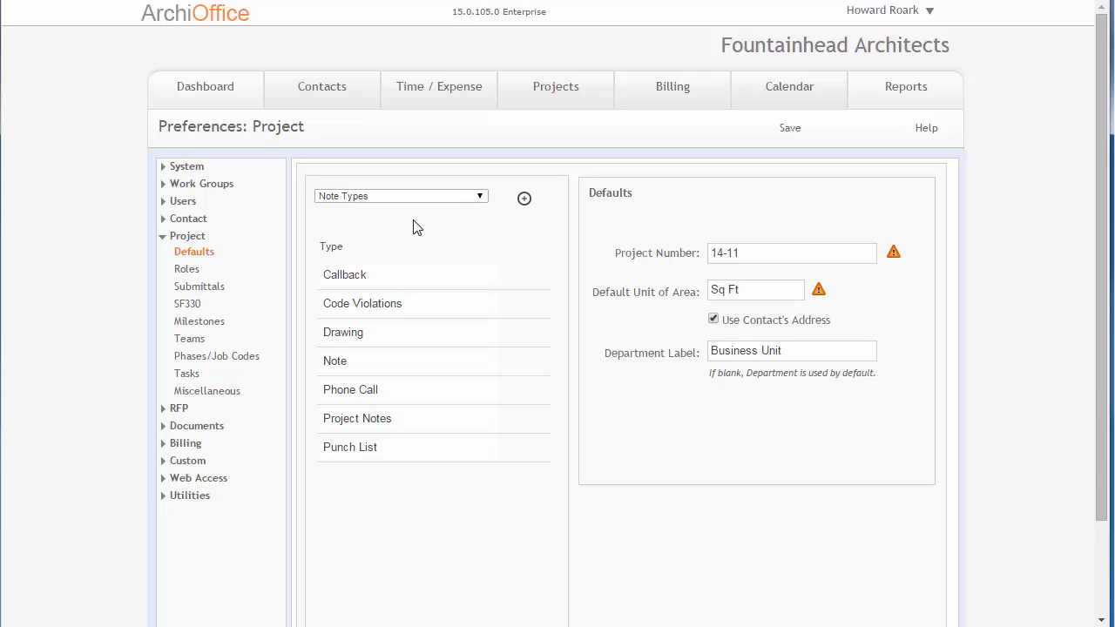
- Display the Notes log of the Bradford Lake House project
{"action": "left_click", "coordinate": [554, 99]}
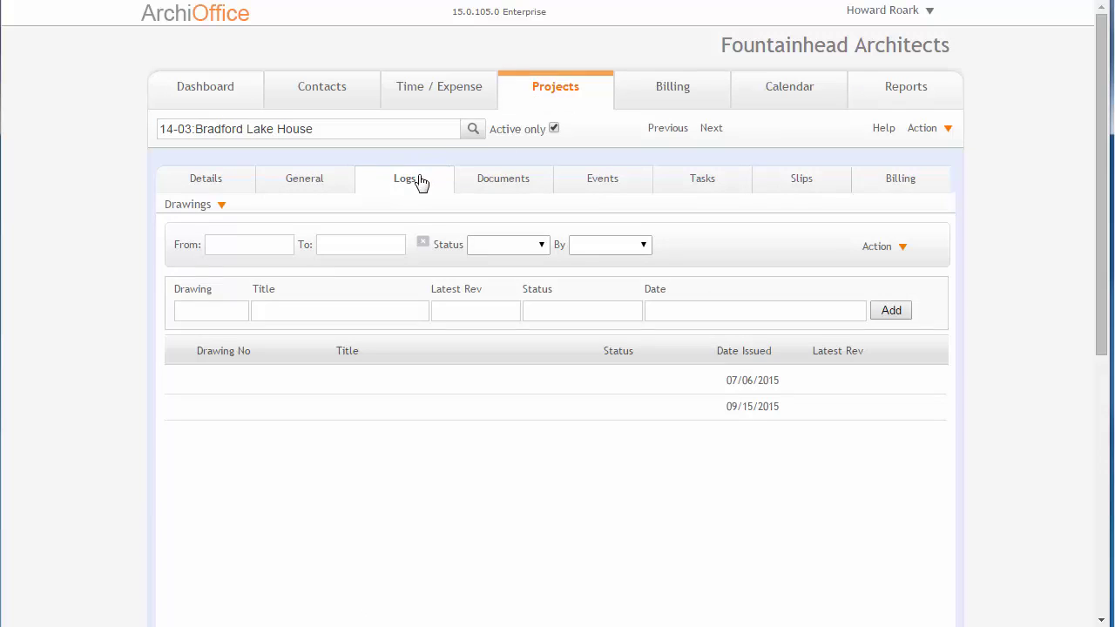
{"action": "left_click", "coordinate": [193, 208]}
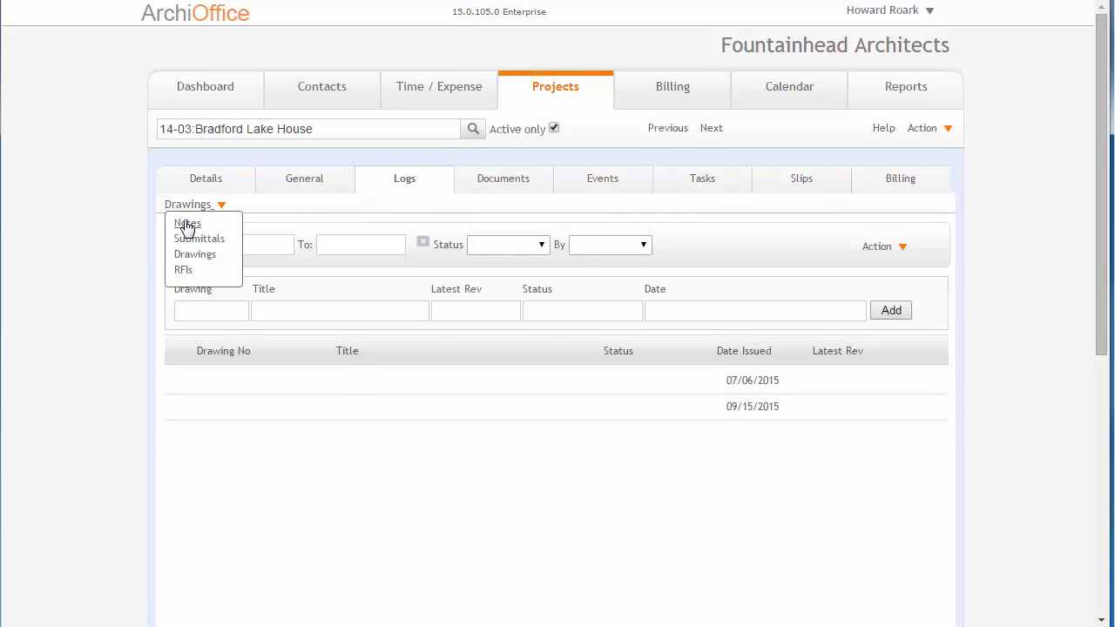
{"action": "left_click", "coordinate": [185, 224]}
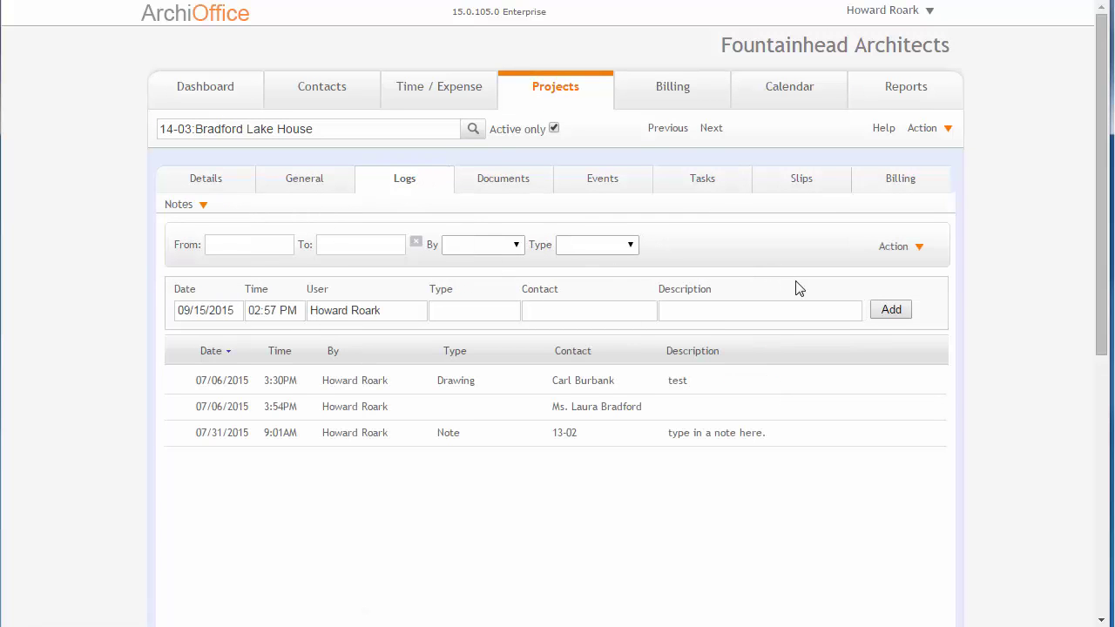
- Create a new note log entry for Bradford Lake House, view its Type options, and close the entry
{"action": "mouse_move", "coordinate": [897, 248]}
{"action": "left_click", "coordinate": [898, 279]}
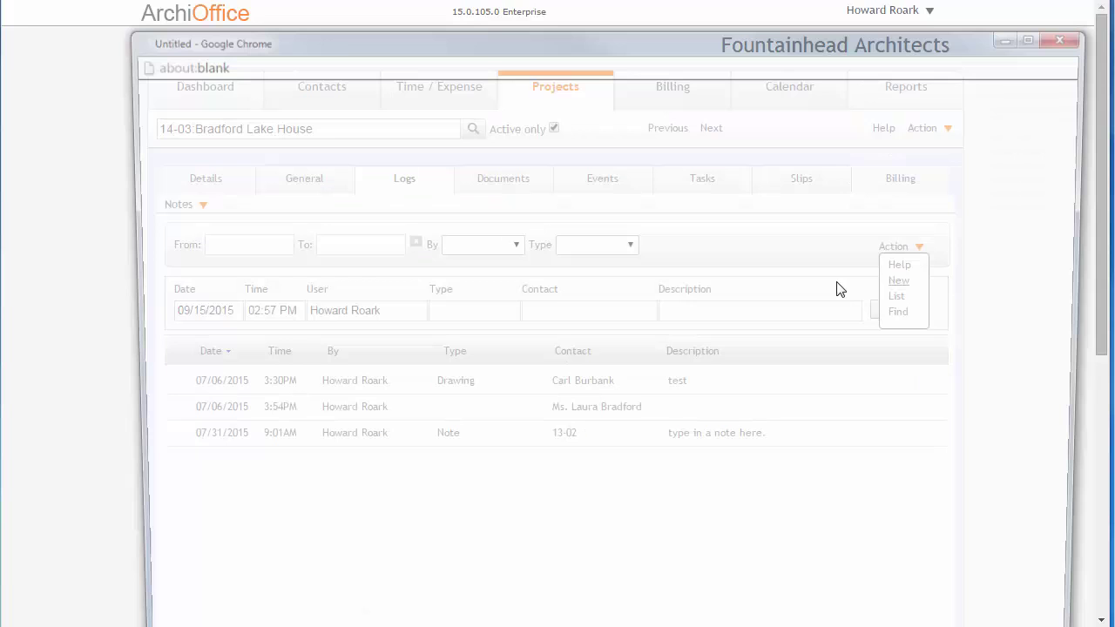
{"action": "left_click_drag", "start_coordinate": [682, 39], "coordinate": [605, 19]}
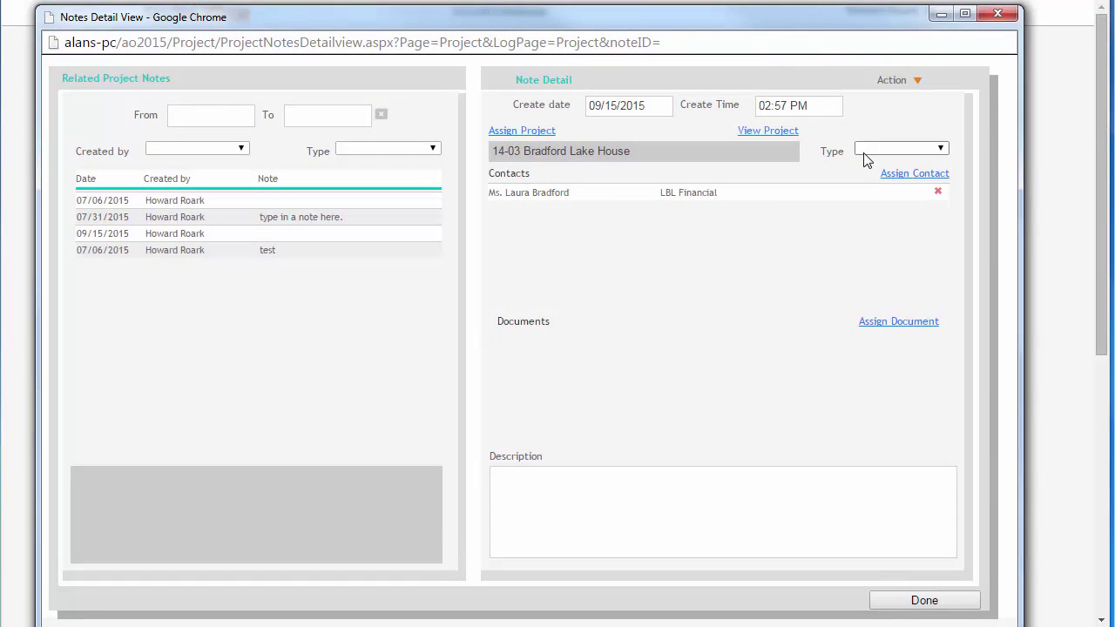
{"action": "left_click", "coordinate": [886, 157]}
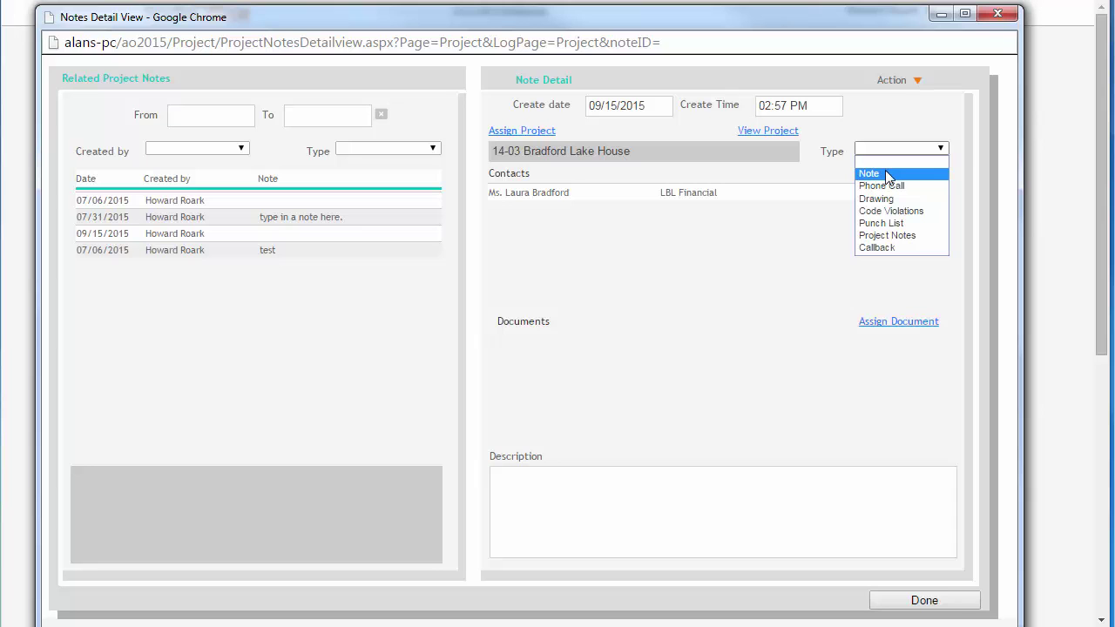
{"action": "left_click", "coordinate": [996, 14]}
{"action": "left_click", "coordinate": [996, 14]}
- Return to the project default preferences and look through the whole Project Types list
{"action": "left_click", "coordinate": [906, 11]}
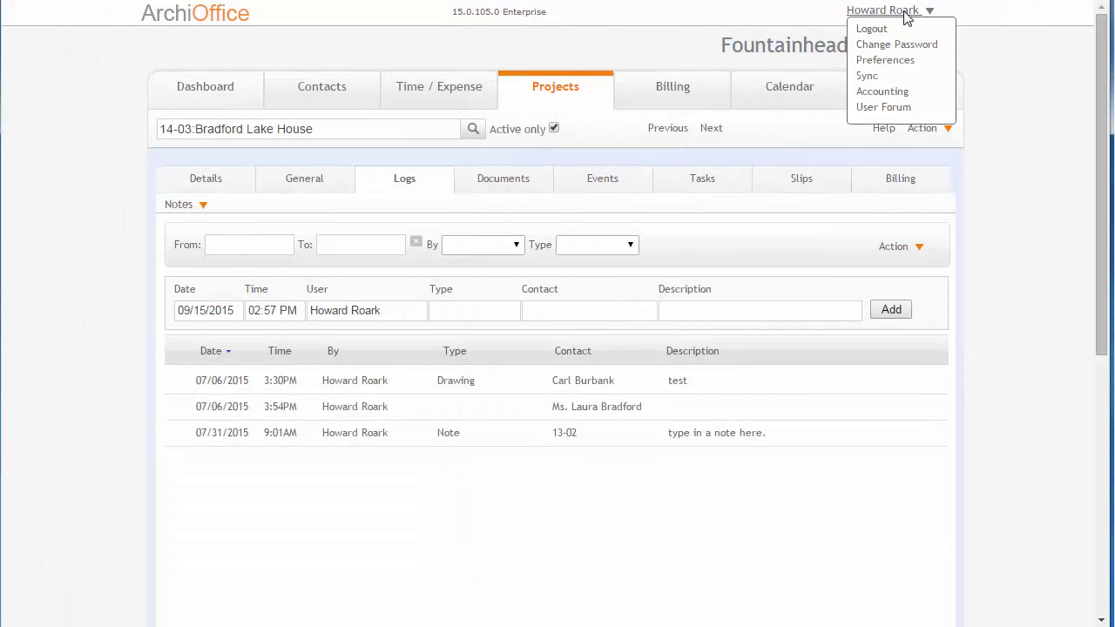
{"action": "left_click", "coordinate": [882, 60]}
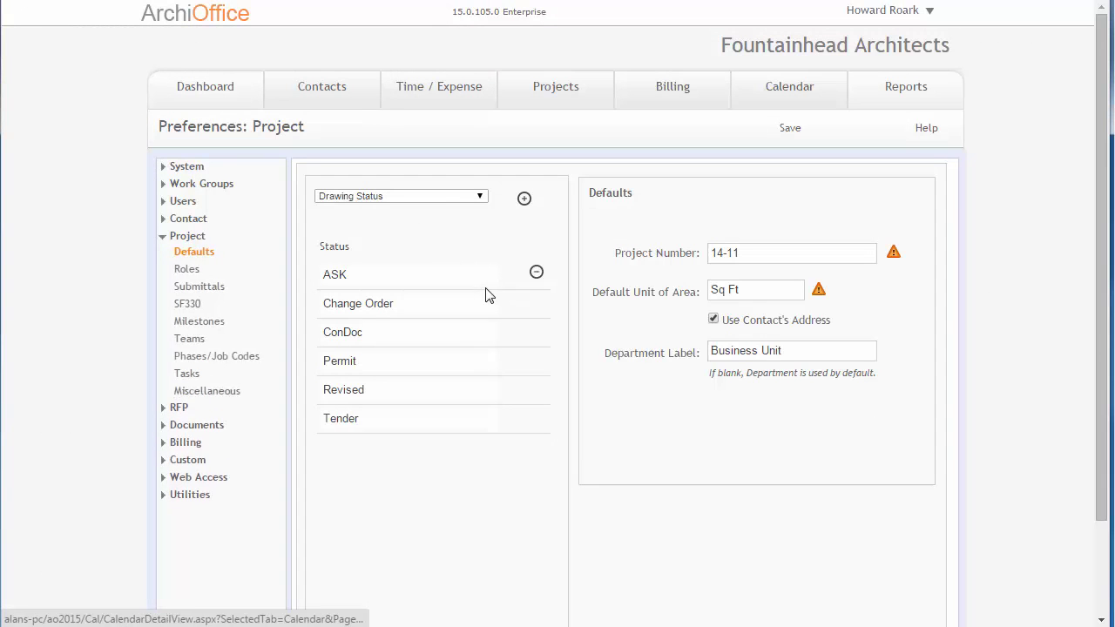
{"action": "left_click", "coordinate": [434, 198]}
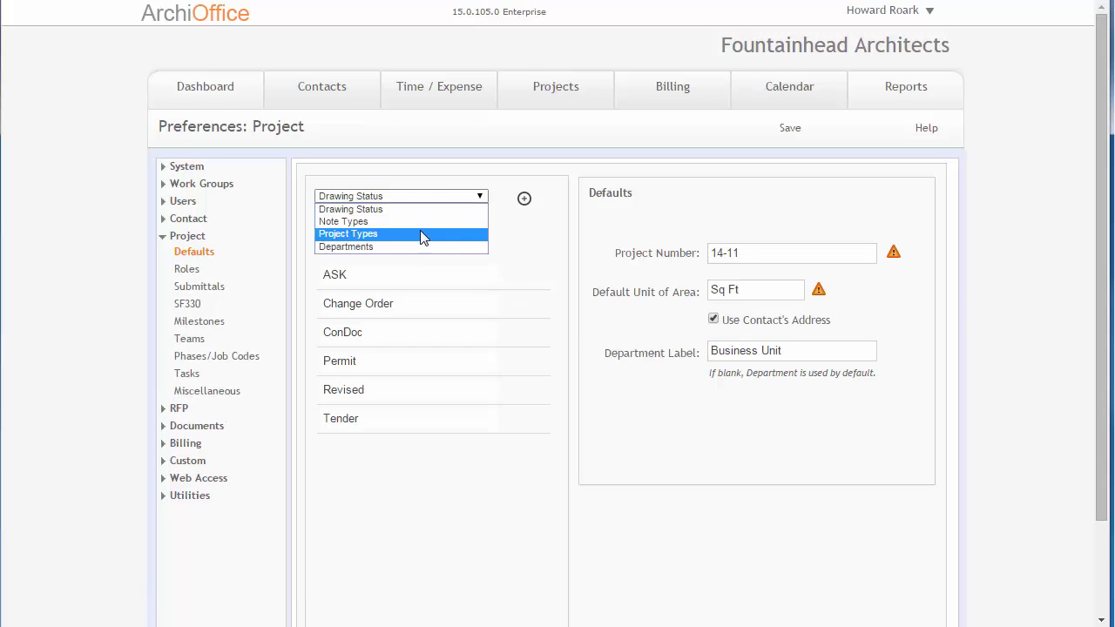
{"action": "left_click", "coordinate": [423, 234]}
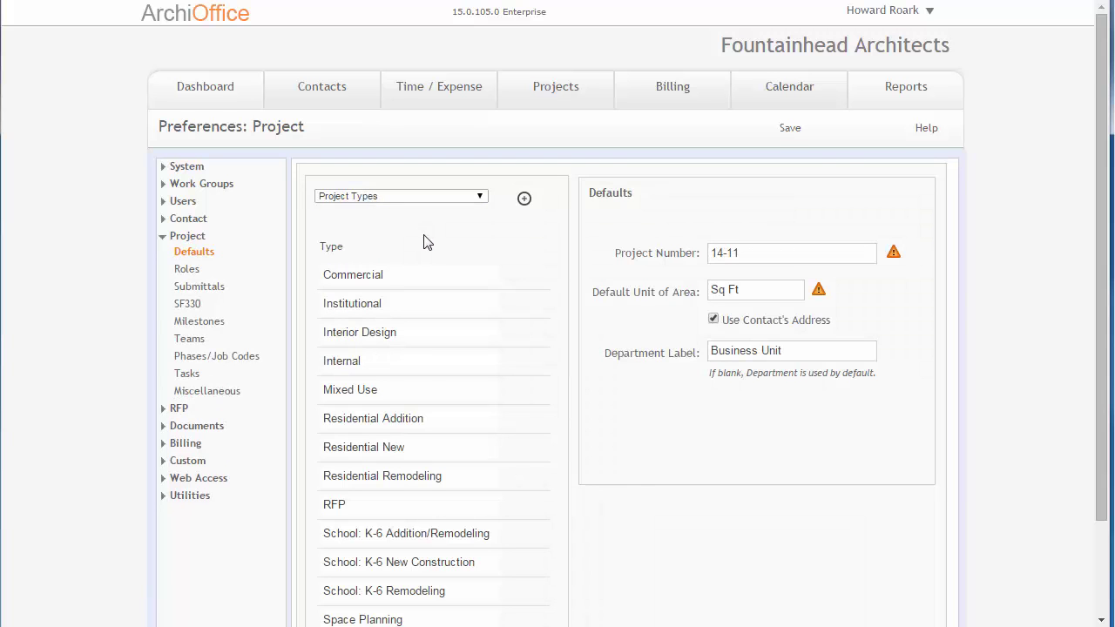
{"action": "scroll", "coordinate": [549, 259], "scroll_direction": "down", "scroll_amount": 1}
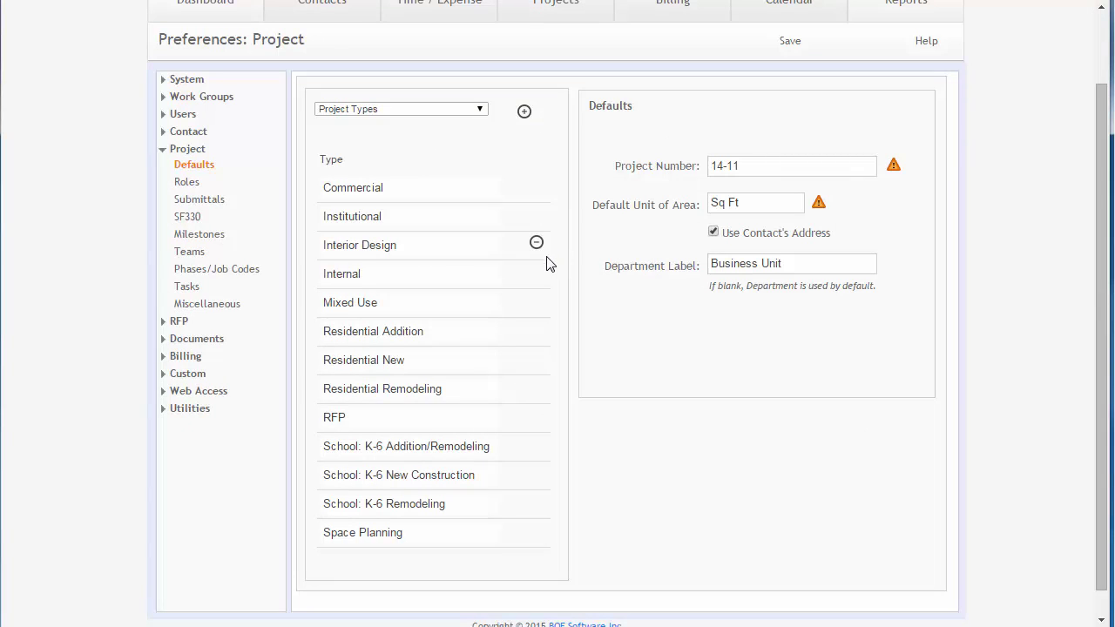
{"action": "scroll", "coordinate": [550, 261], "scroll_direction": "up", "scroll_amount": 1}
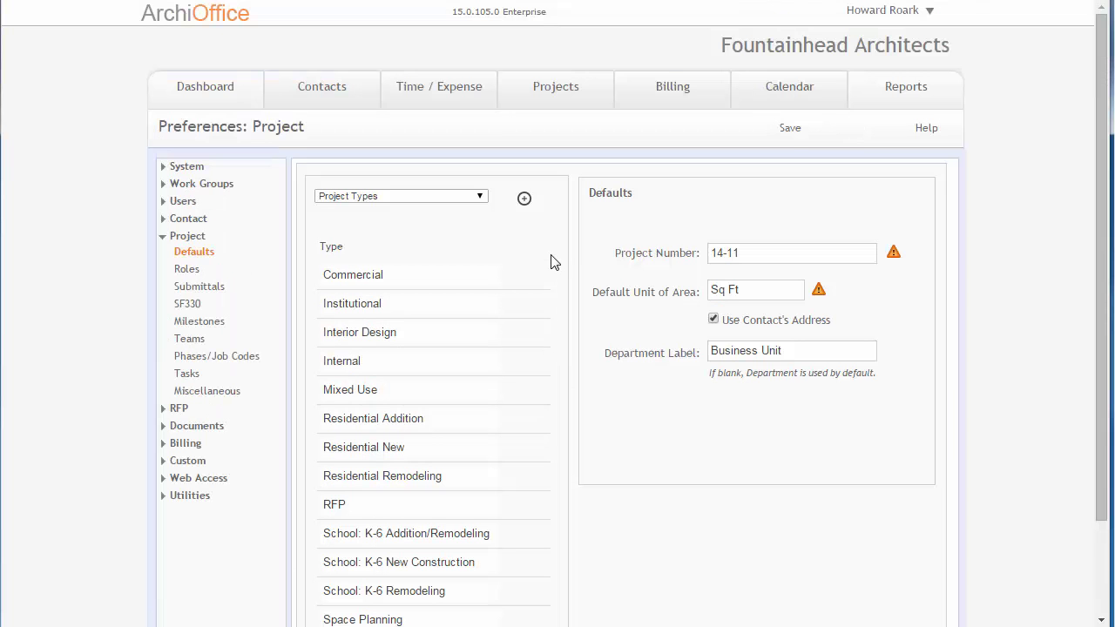
- Open the Bradford Lake House project details and view the Project Type options without changing the selection
{"action": "left_click", "coordinate": [557, 91]}
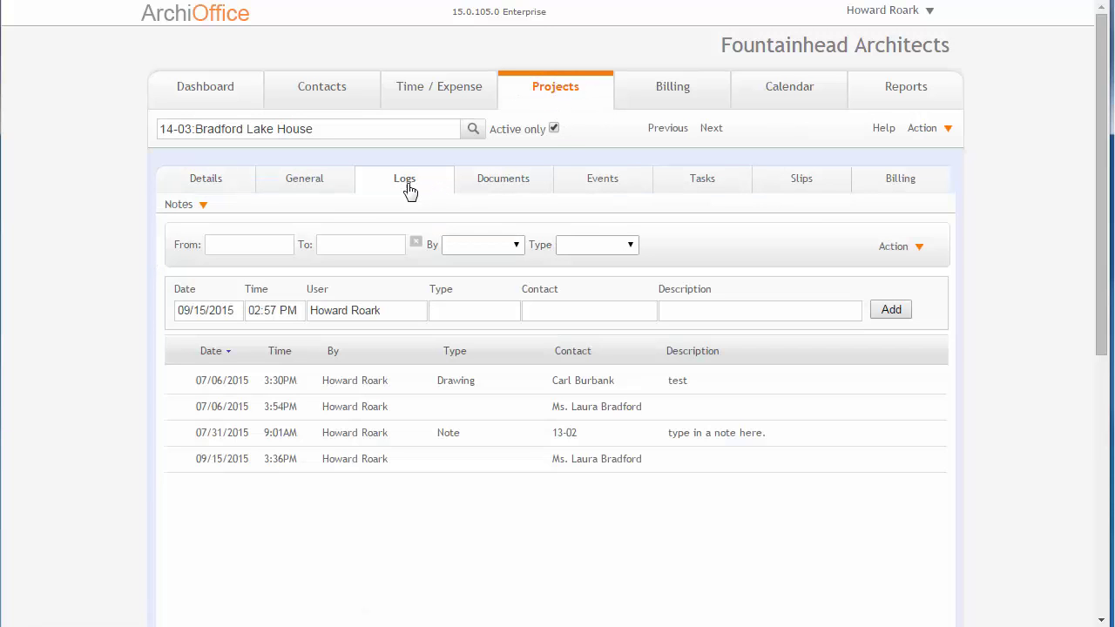
{"action": "left_click", "coordinate": [211, 184]}
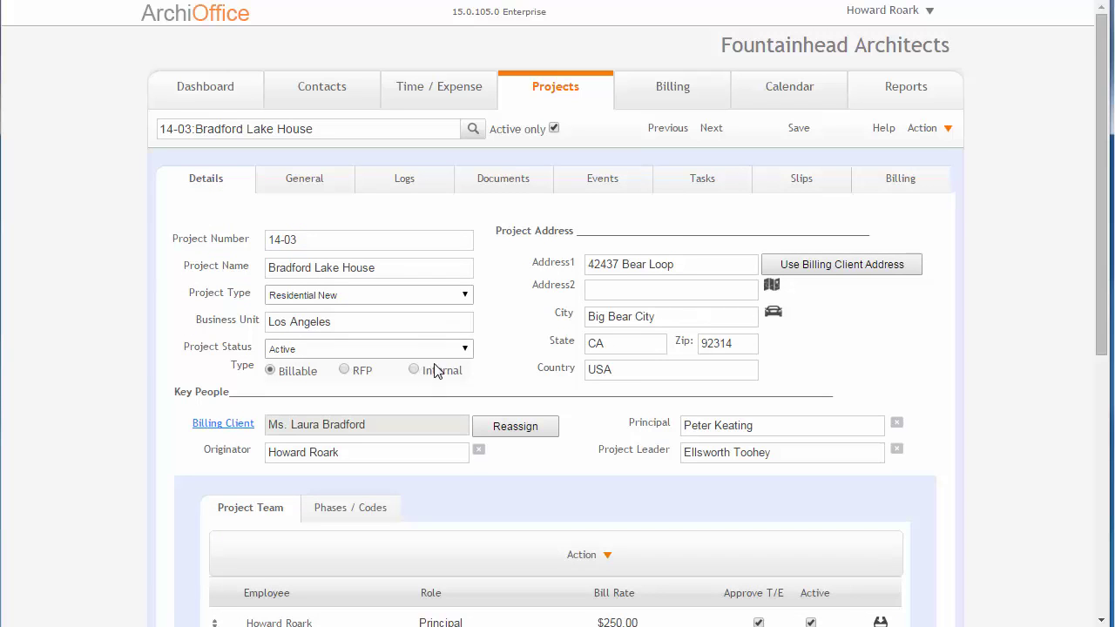
{"action": "left_click", "coordinate": [353, 297]}
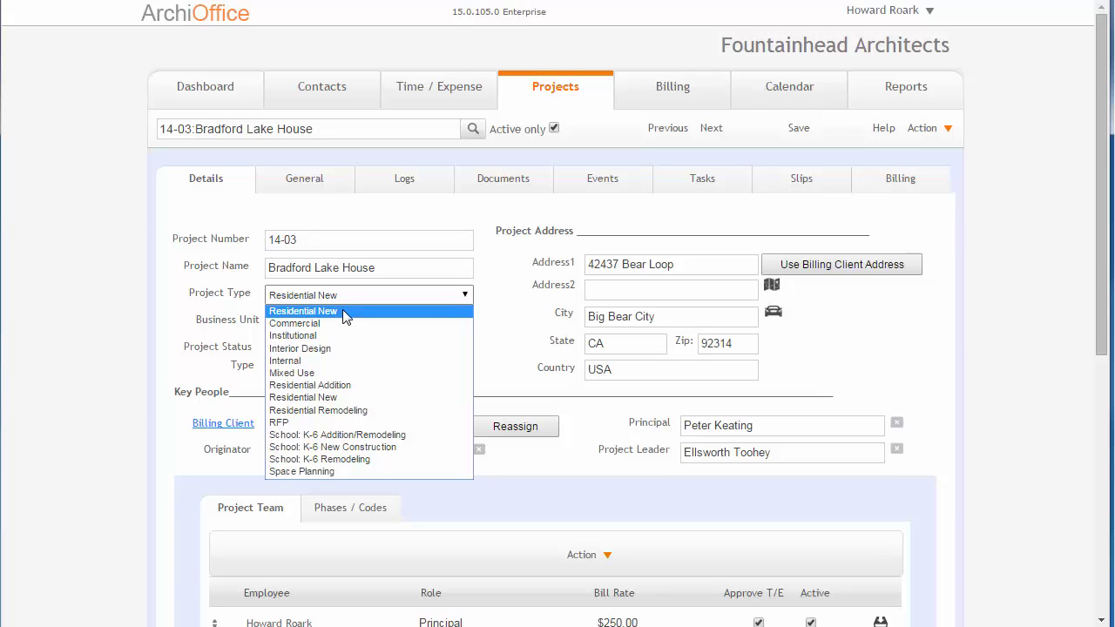
{"action": "left_click", "coordinate": [488, 313]}
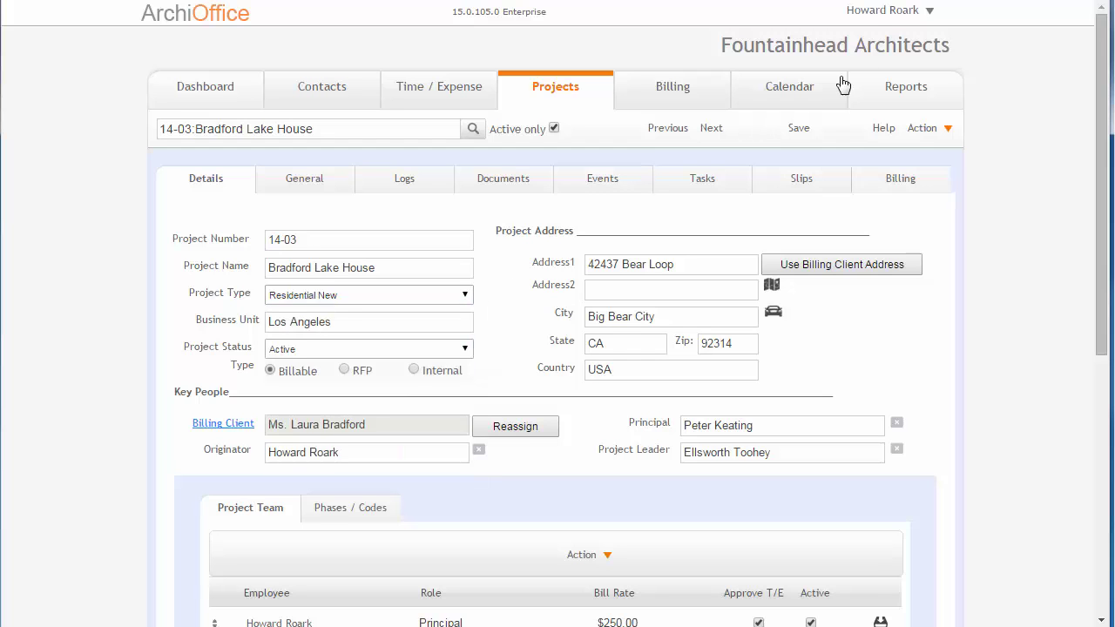
- Display the Departments list in the project default preferences and examine the Department Label setting
{"action": "left_click", "coordinate": [882, 11]}
{"action": "left_click", "coordinate": [945, 58]}
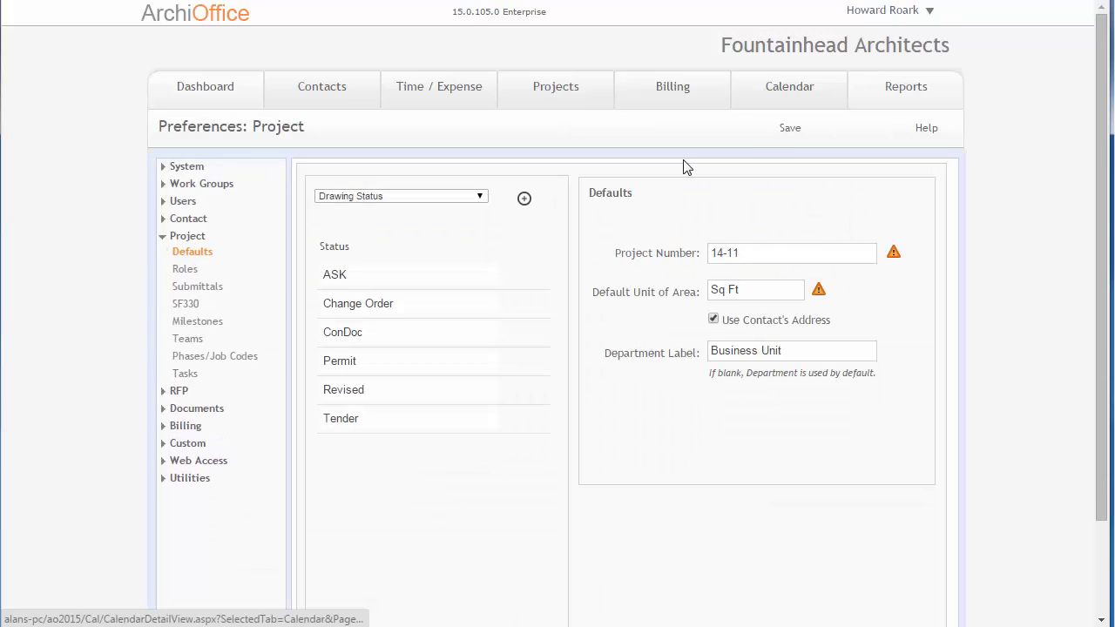
{"action": "left_click", "coordinate": [424, 202]}
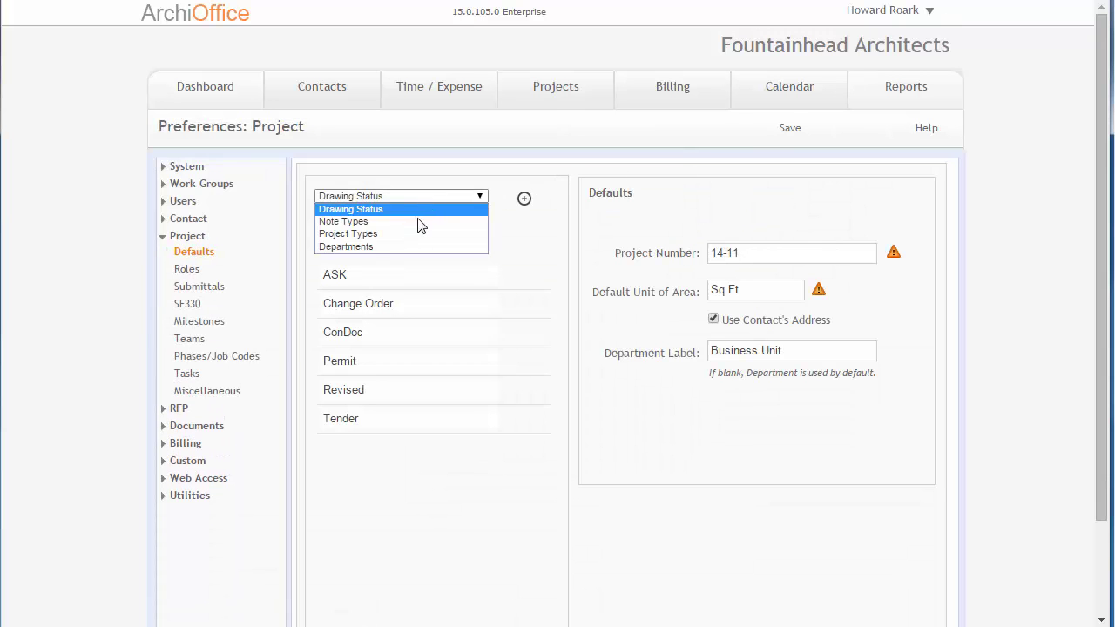
{"action": "left_click", "coordinate": [411, 247]}
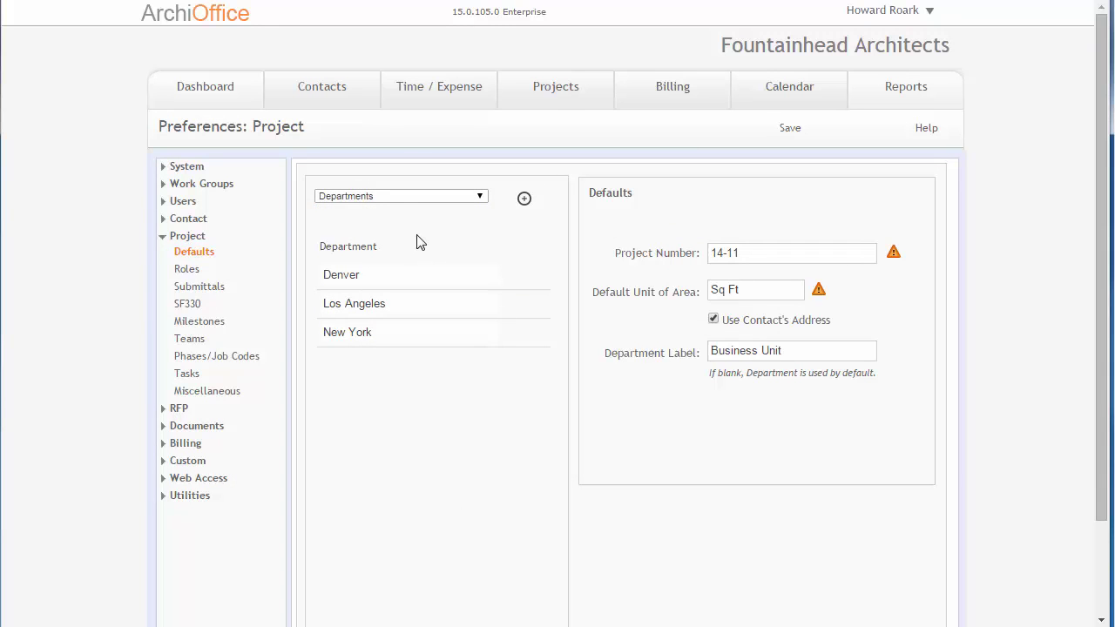
{"action": "mouse_move", "coordinate": [397, 272]}
{"action": "left_click_drag", "start_coordinate": [607, 356], "coordinate": [697, 354]}
{"action": "left_click", "coordinate": [653, 378]}
- Check the Business Unit field label in the Bradford Lake House project details
{"action": "left_click", "coordinate": [550, 92]}
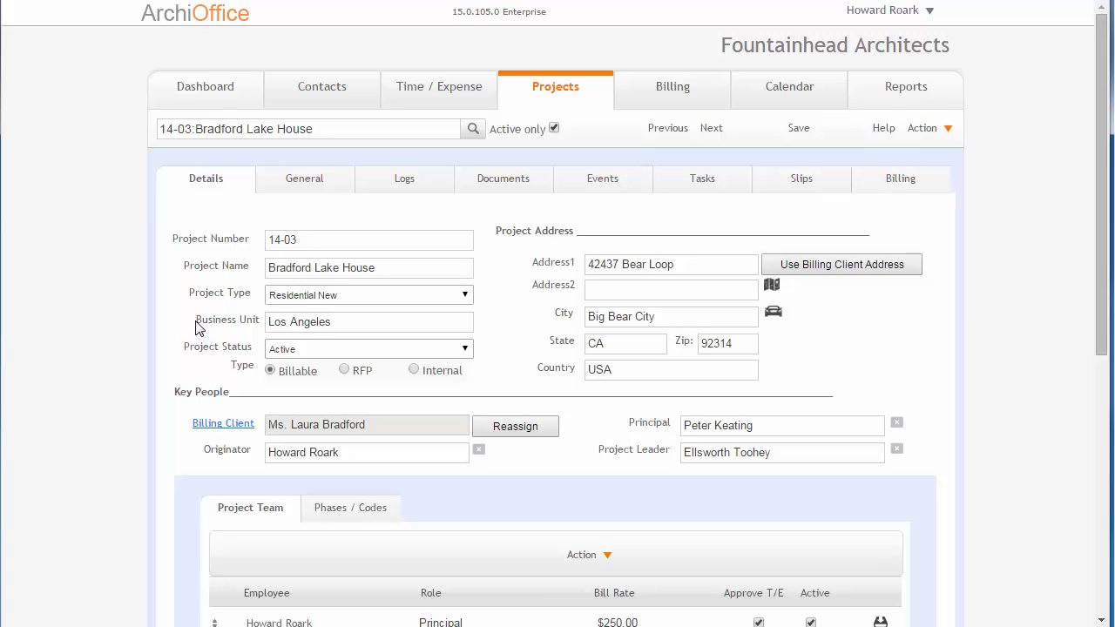
{"action": "left_click_drag", "start_coordinate": [196, 328], "coordinate": [259, 320]}
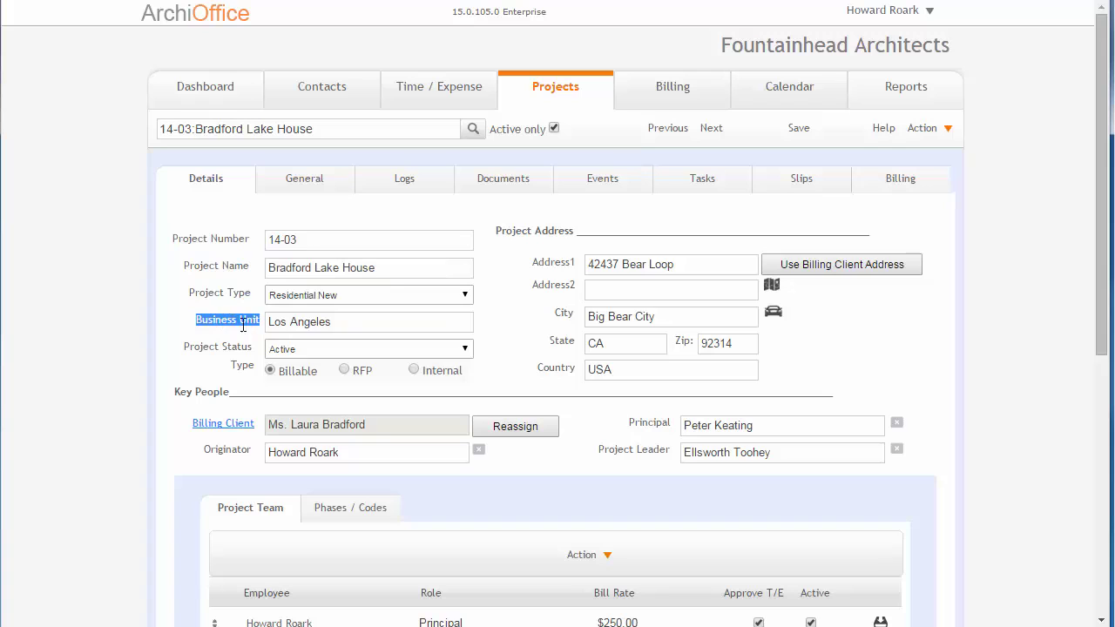
- View the Business Unit options in the Bradford Lake House project details and choose Los Angeles
{"action": "left_click", "coordinate": [373, 322]}
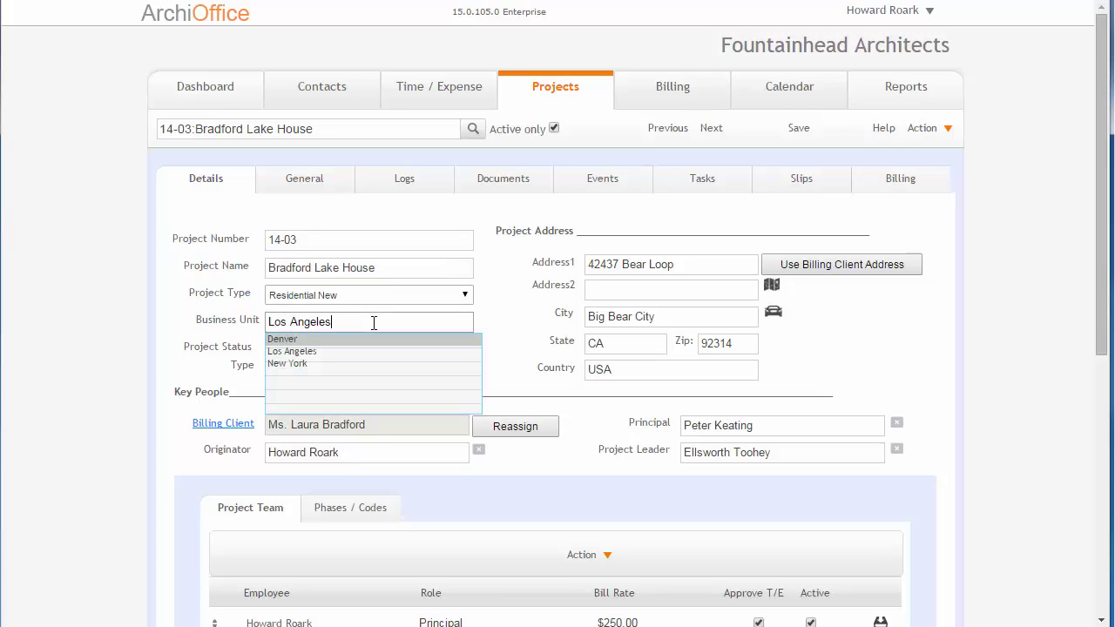
{"action": "left_click", "coordinate": [317, 351]}
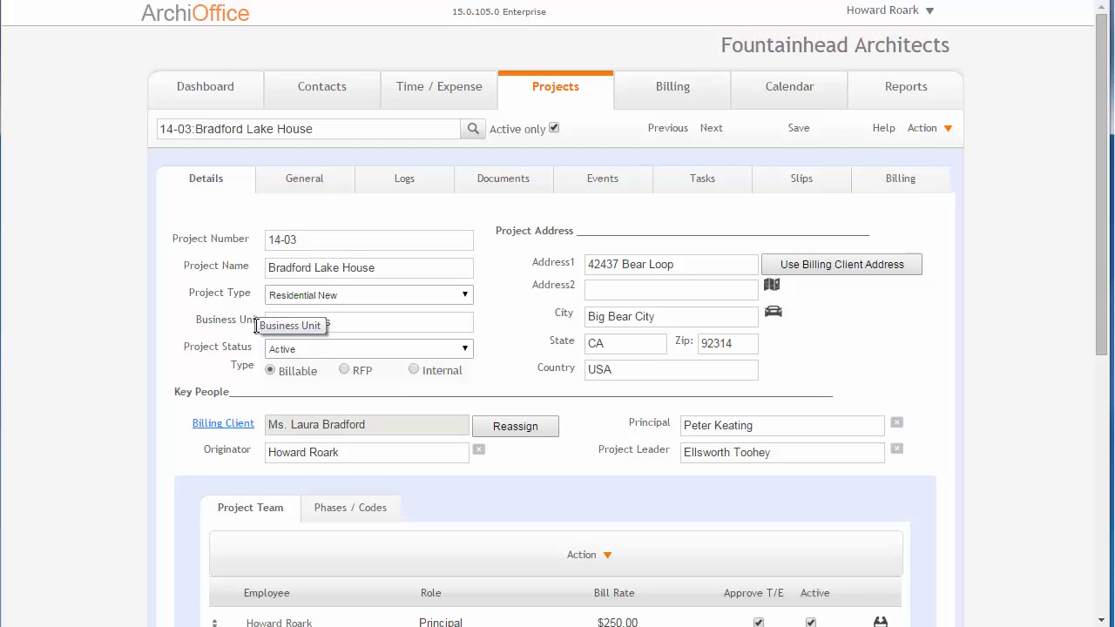
- Return to the project default preferences, examine the Department Label setting, and display the Departments list
{"action": "left_click", "coordinate": [884, 10]}
{"action": "left_click", "coordinate": [885, 60]}
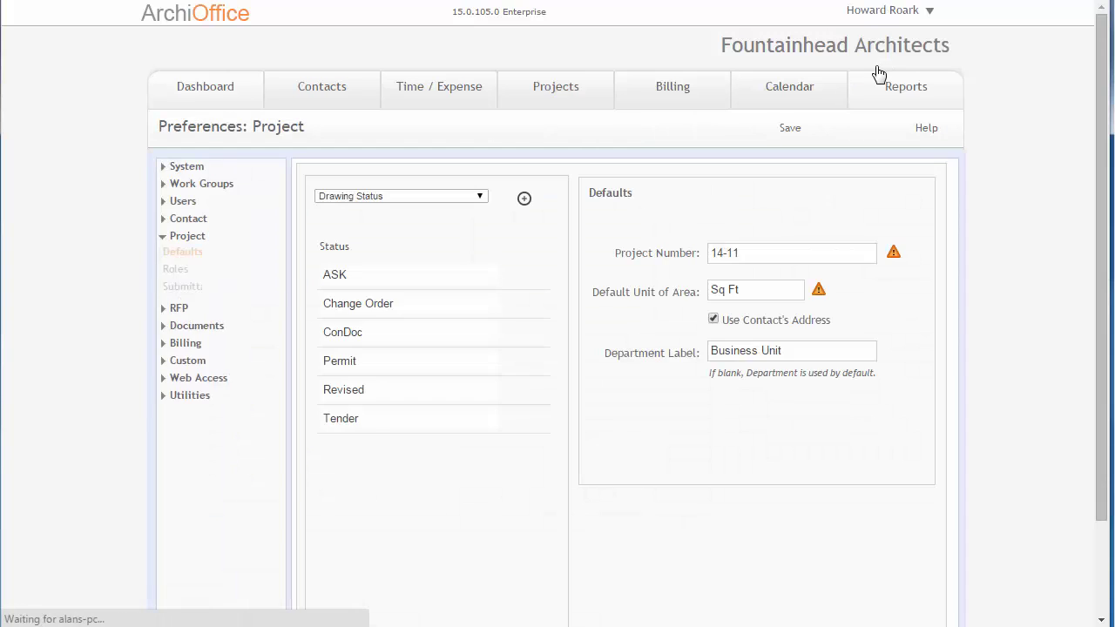
{"action": "left_click_drag", "start_coordinate": [796, 350], "coordinate": [678, 345]}
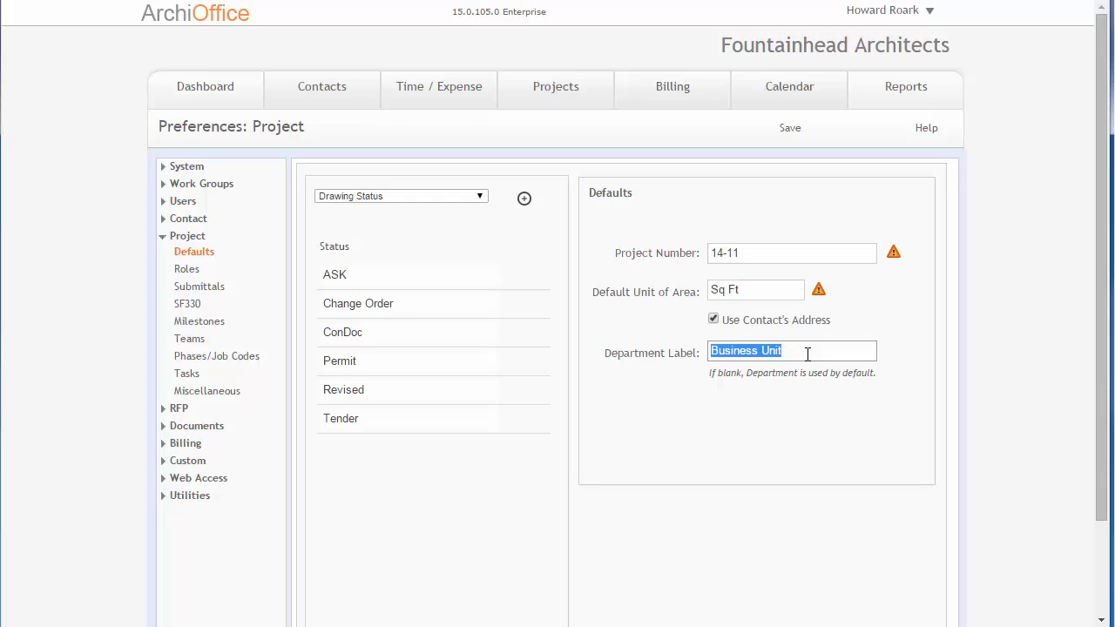
{"action": "left_click", "coordinate": [807, 354]}
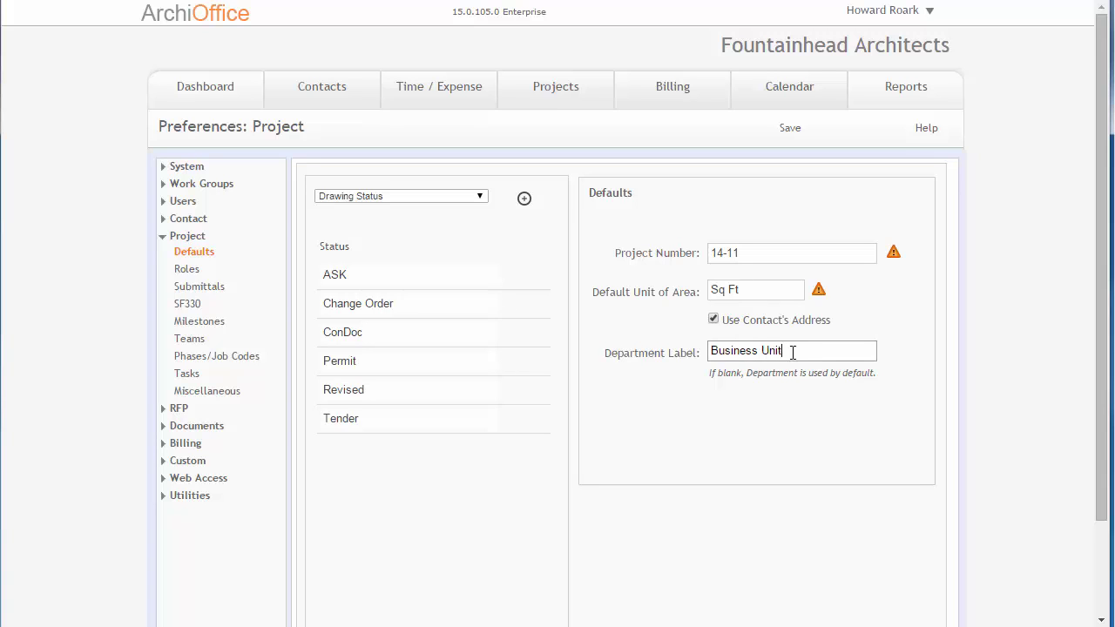
{"action": "left_click", "coordinate": [449, 195]}
{"action": "left_click", "coordinate": [436, 247]}
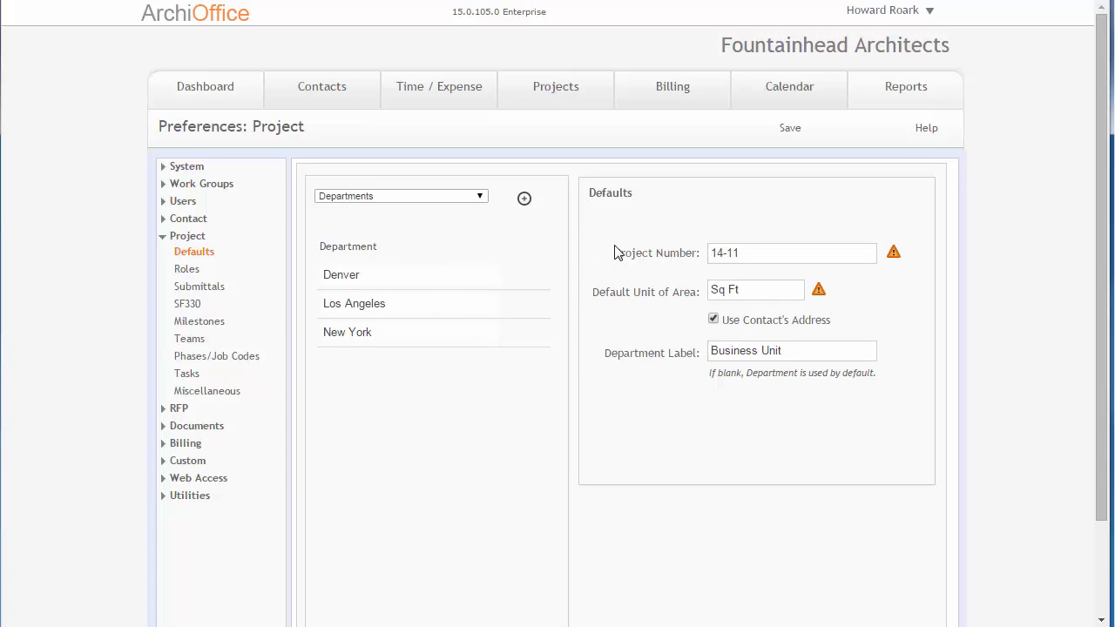
- Try a 2015- numbering format in the default Project Number setting
{"action": "left_click", "coordinate": [759, 251]}
{"action": "left_click", "coordinate": [778, 253]}
{"action": "key", "text": "BackSpace"}
{"action": "key", "text": "BackSpace"}
{"action": "type", "text": "2015"}
{"action": "type", "text": "-"}
- Try 10001 as the default Project Number, then clear the entry
{"action": "double_click", "coordinate": [773, 256]}
{"action": "key", "text": "BackSpace"}
{"action": "type", "text": "10001"}
{"action": "key", "text": "BackSpace"}
{"action": "key", "text": "BackSpace"}
{"action": "key", "text": "BackSpace"}
{"action": "key", "text": "BackSpace"}
{"action": "key", "text": "BackSpace"}
- Set the default Project Number to 2015MickeyMouse-1001
{"action": "type", "text": "2015MickeyMouse"}
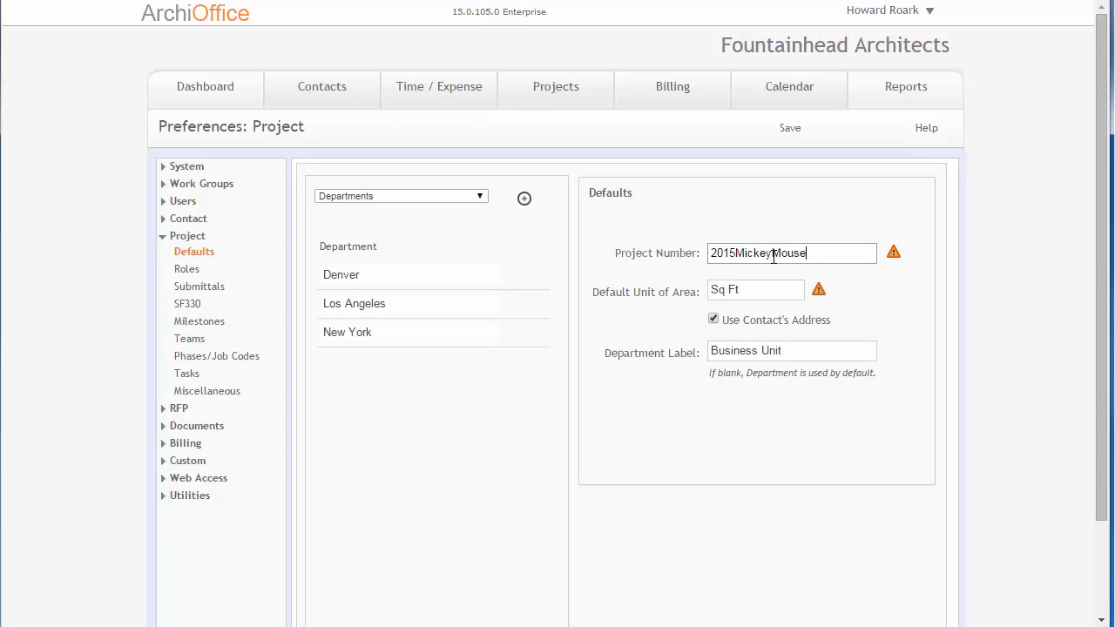
{"action": "type", "text": "-"}
{"action": "type", "text": "1000"}
{"action": "key", "text": "BackSpace"}
{"action": "key", "text": "BackSpace"}
{"action": "key", "text": "BackSpace"}
{"action": "key", "text": "BackSpace"}
{"action": "type", "text": "1001"}
- Examine the text prefix and the numeric ending of the default Project Number separately
{"action": "left_click_drag", "start_coordinate": [810, 253], "coordinate": [688, 252]}
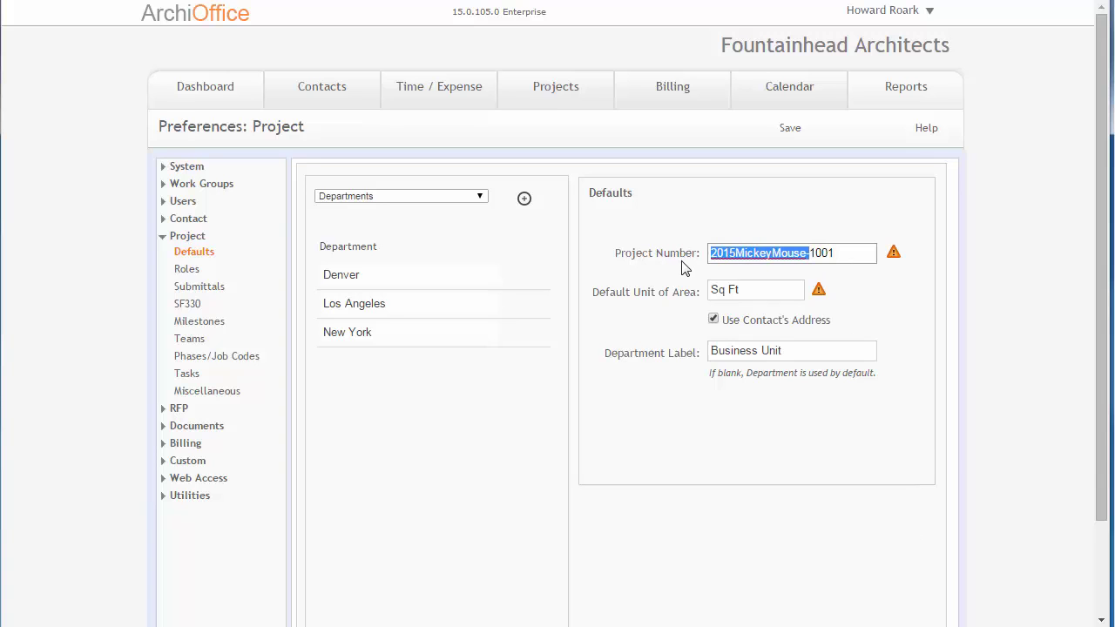
{"action": "left_click", "coordinate": [857, 226]}
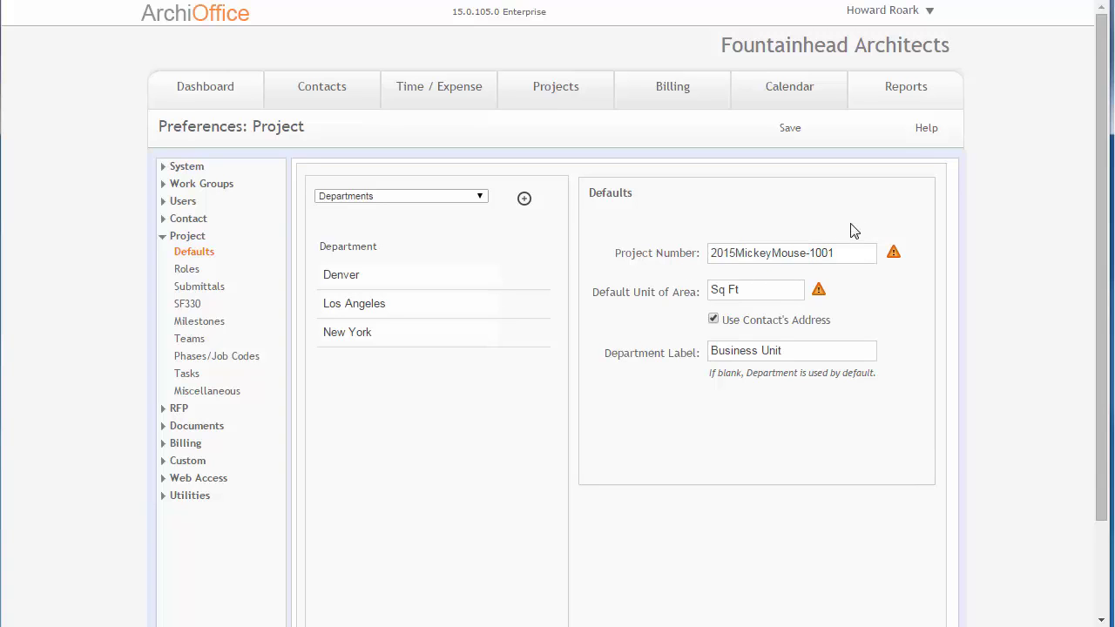
{"action": "double_click", "coordinate": [841, 252]}
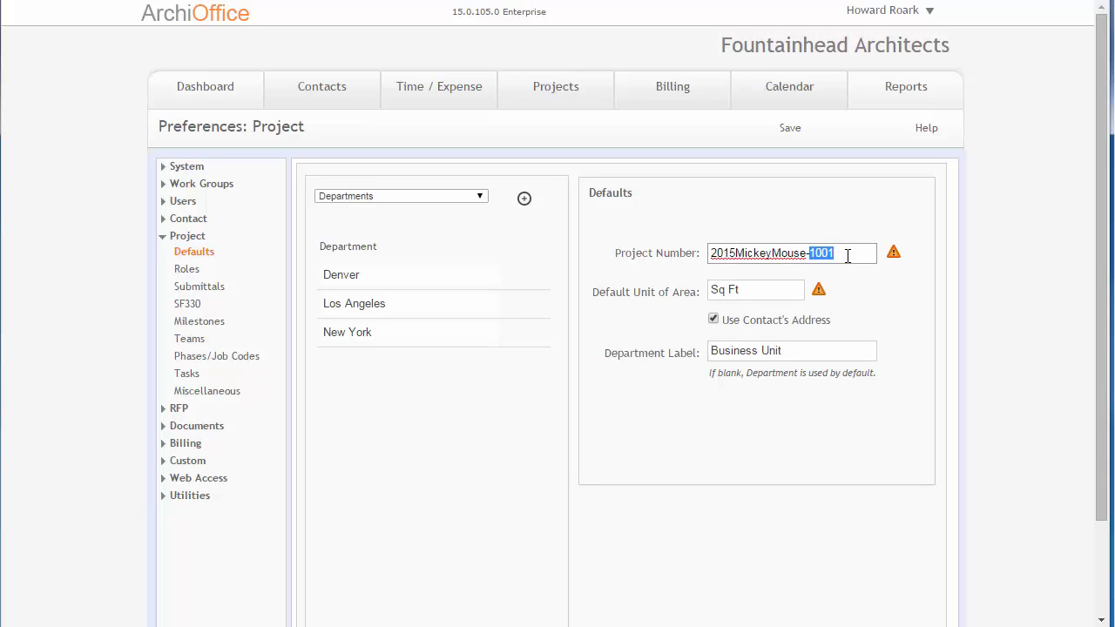
{"action": "left_click", "coordinate": [787, 228]}
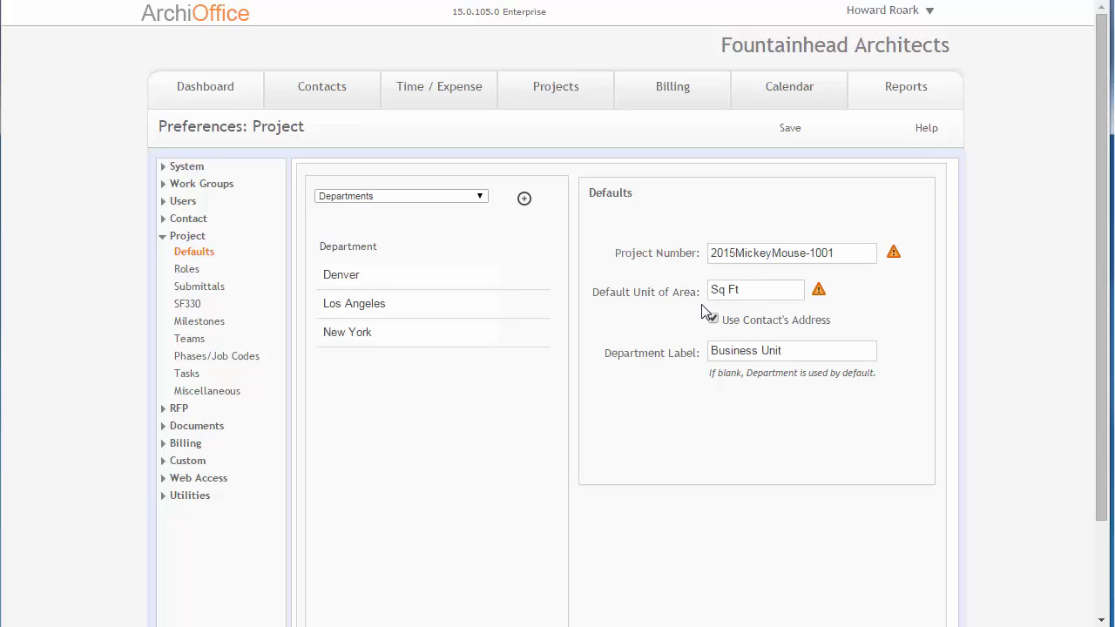
- Examine the Default Unit of Area setting in the project defaults without changing it
{"action": "left_click", "coordinate": [770, 291]}
{"action": "left_click_drag", "start_coordinate": [773, 292], "coordinate": [674, 293]}
{"action": "left_click", "coordinate": [785, 292]}
{"action": "left_click_drag", "start_coordinate": [757, 290], "coordinate": [706, 286]}
{"action": "left_click", "coordinate": [767, 287]}
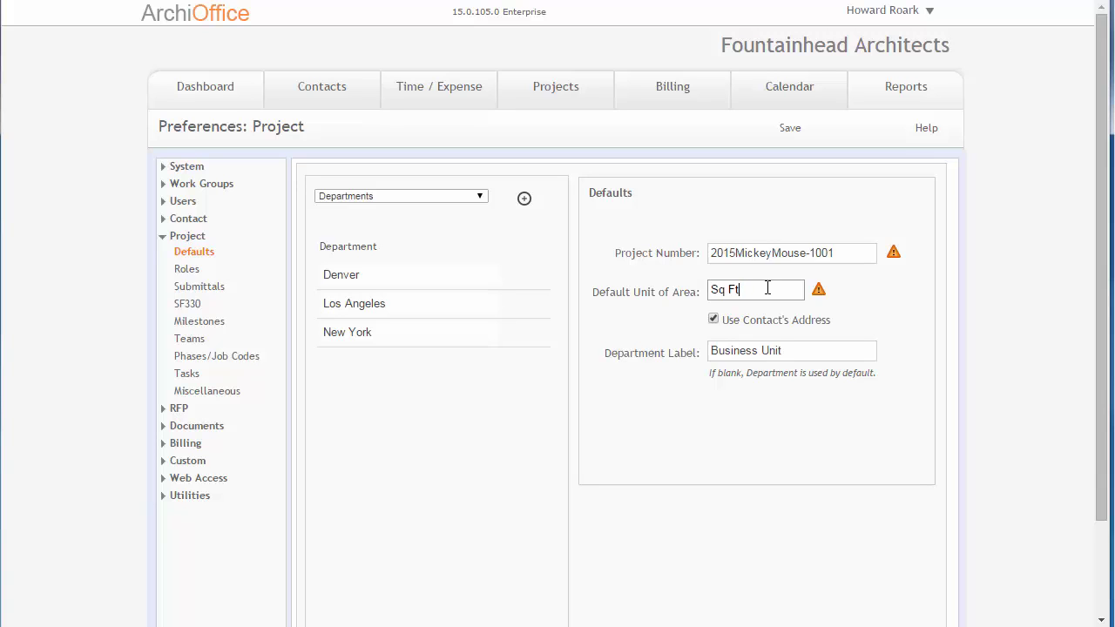